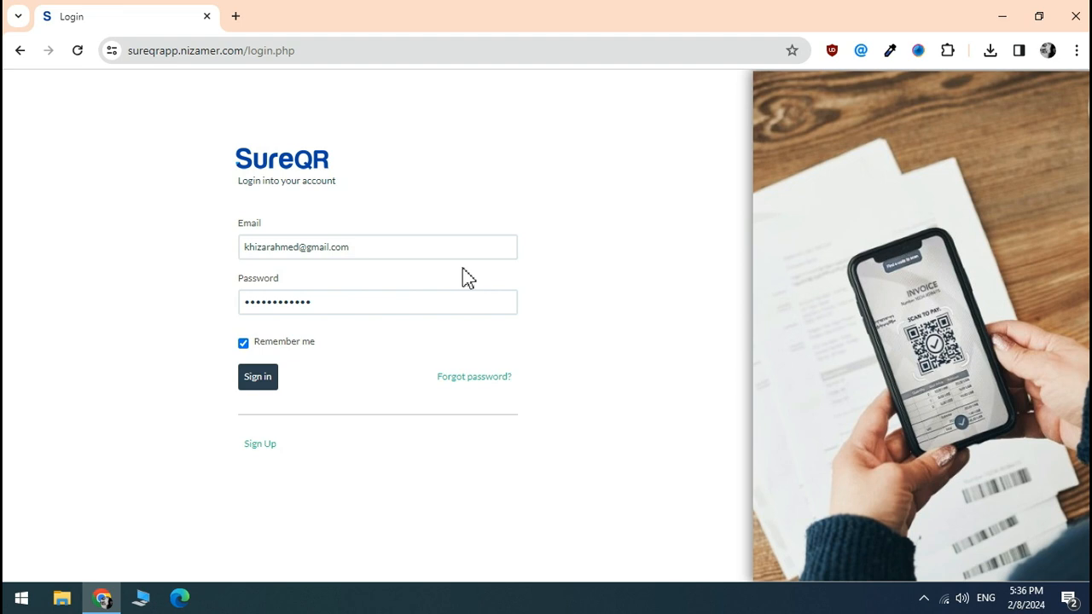
- Sign in to SureQR, then open and cancel the Secure Assets Add category dialog
left_click(251, 381)
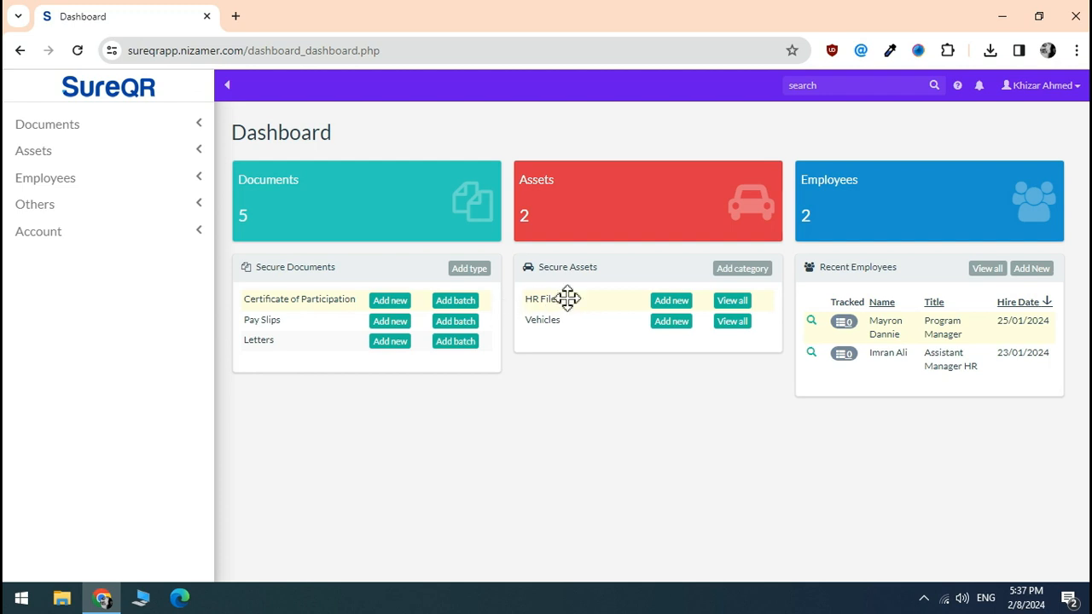
left_click(733, 273)
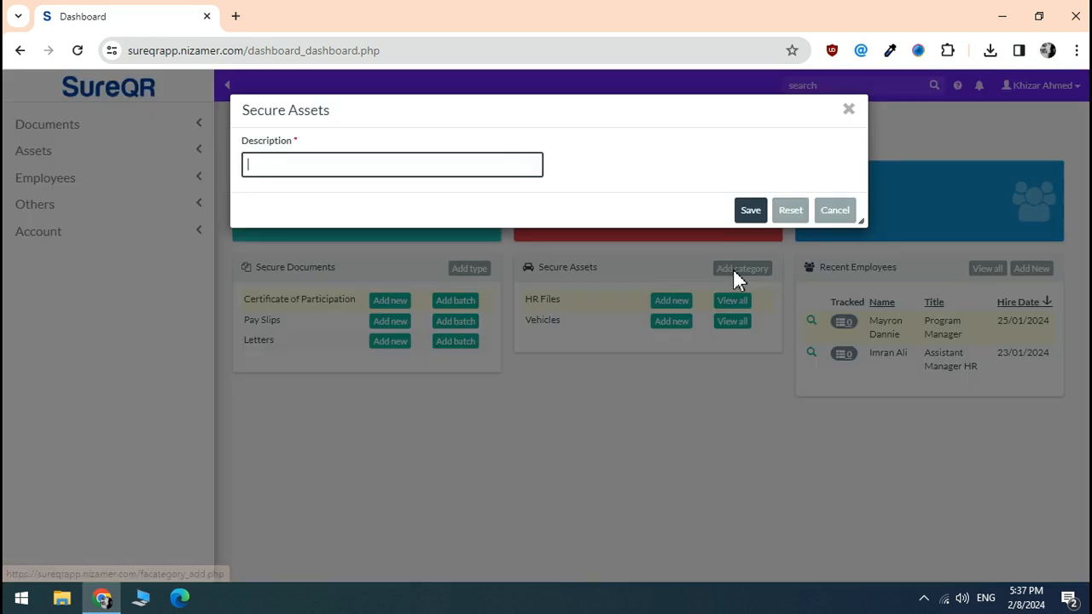
left_click(836, 210)
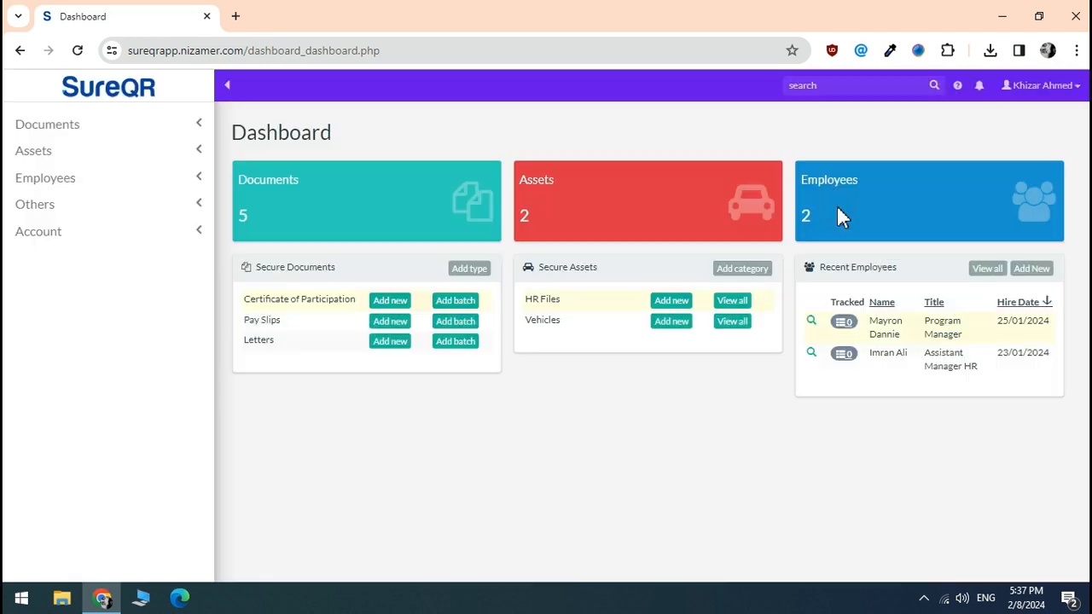
- Browse the asset Categories, Locations and Status pages, then open the Employees list
left_click(98, 158)
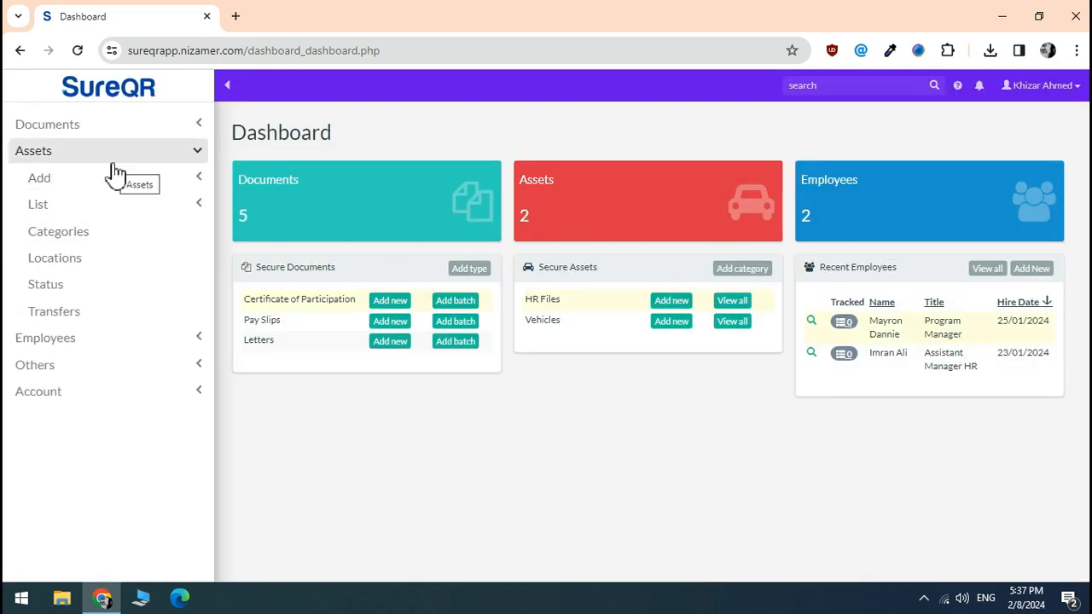
left_click(83, 238)
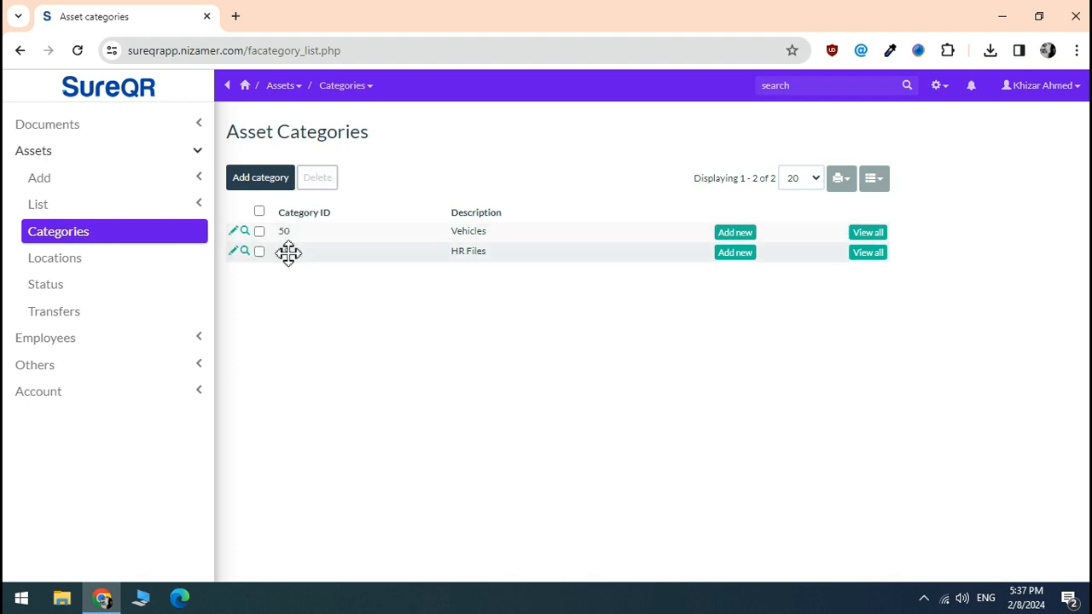
left_click(77, 263)
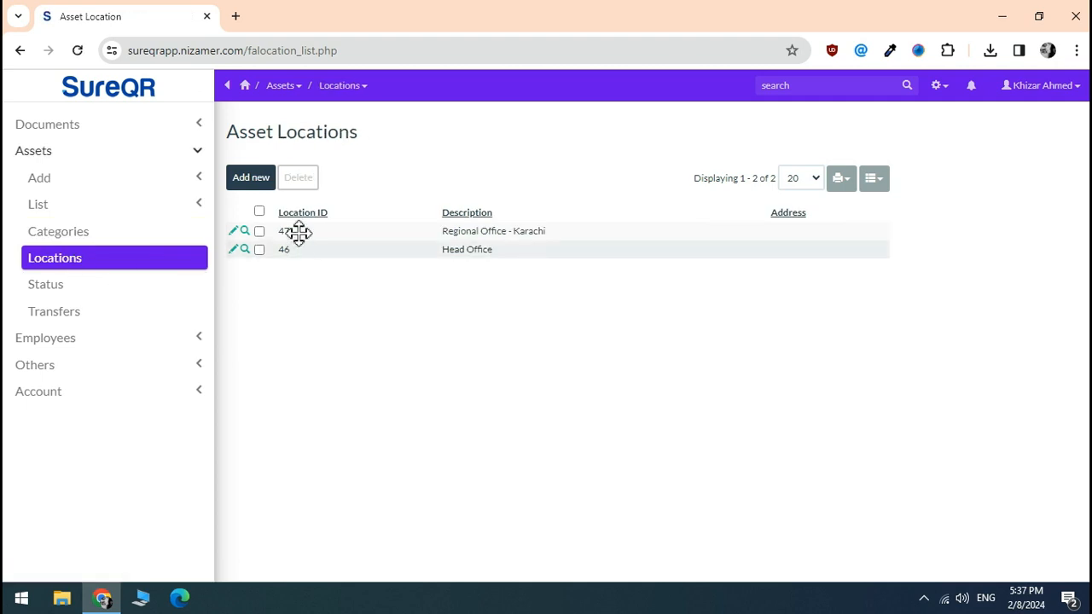
left_click(78, 290)
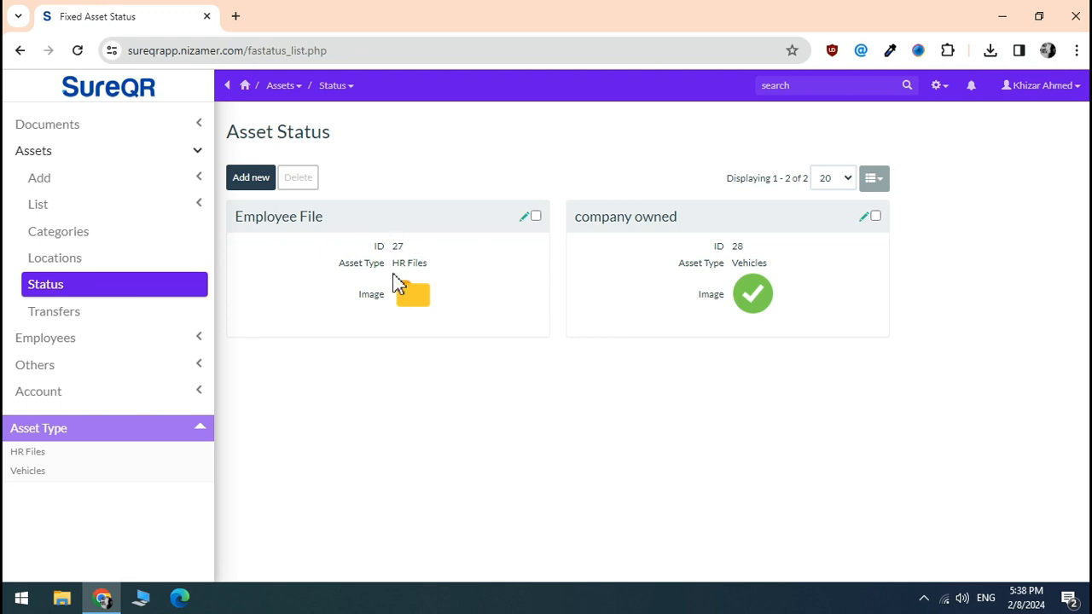
left_click(88, 341)
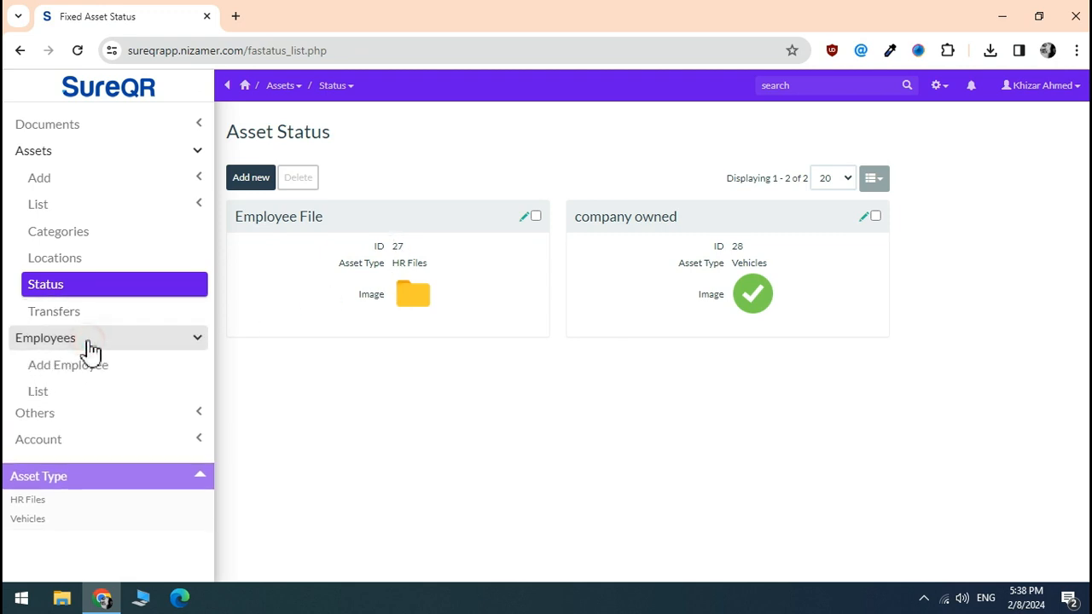
left_click(66, 397)
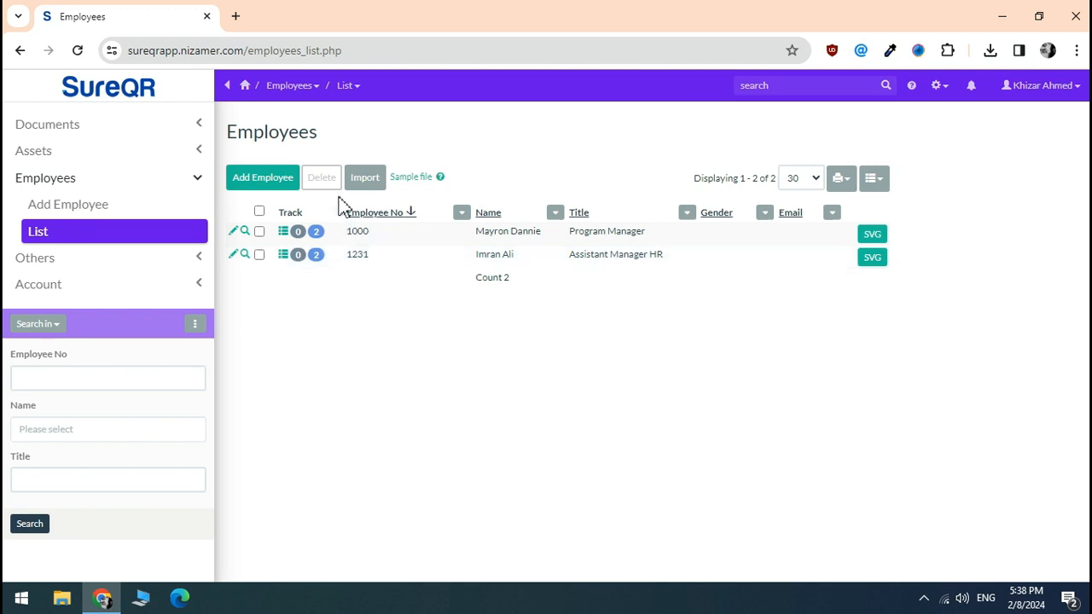
- Open the HR Files asset list from Assets > List
left_click(174, 153)
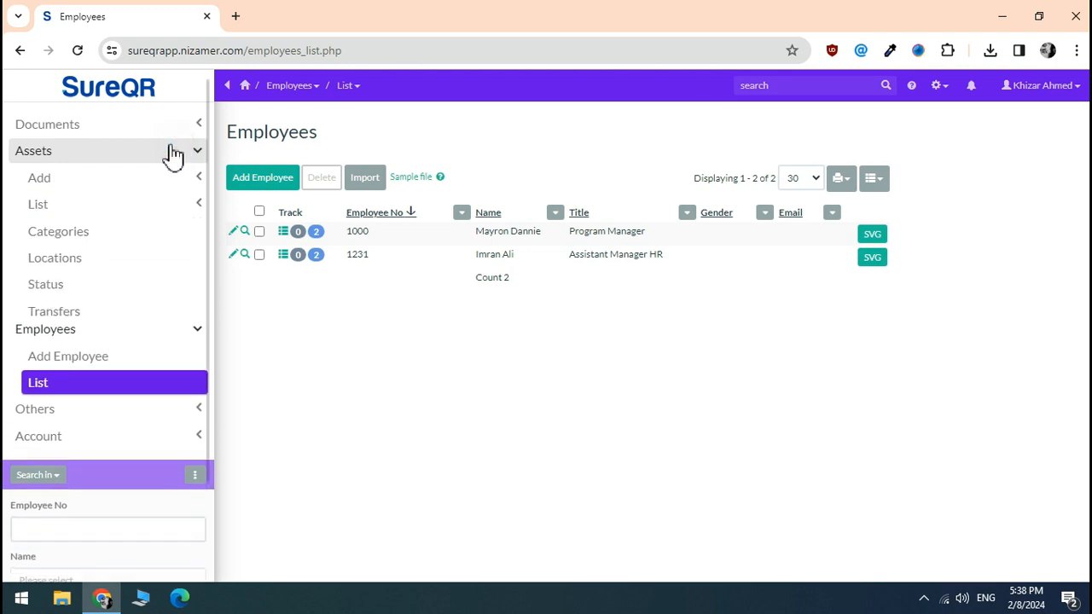
left_click(97, 206)
left_click(79, 231)
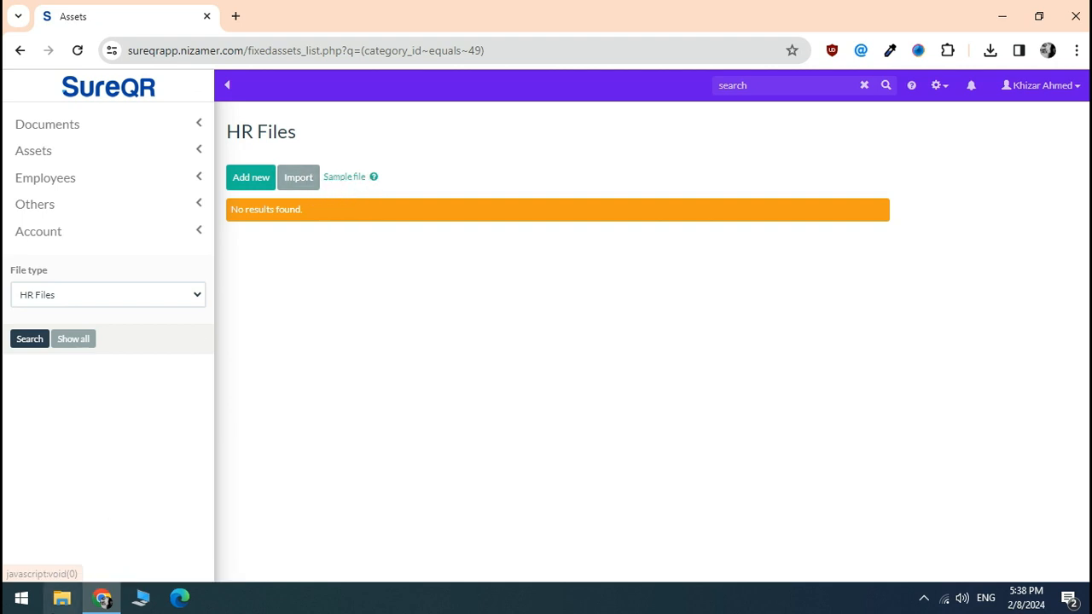
- Open assets.xlsx from the desktop in LibreOffice Calc
left_click(103, 597)
double_click(38, 369)
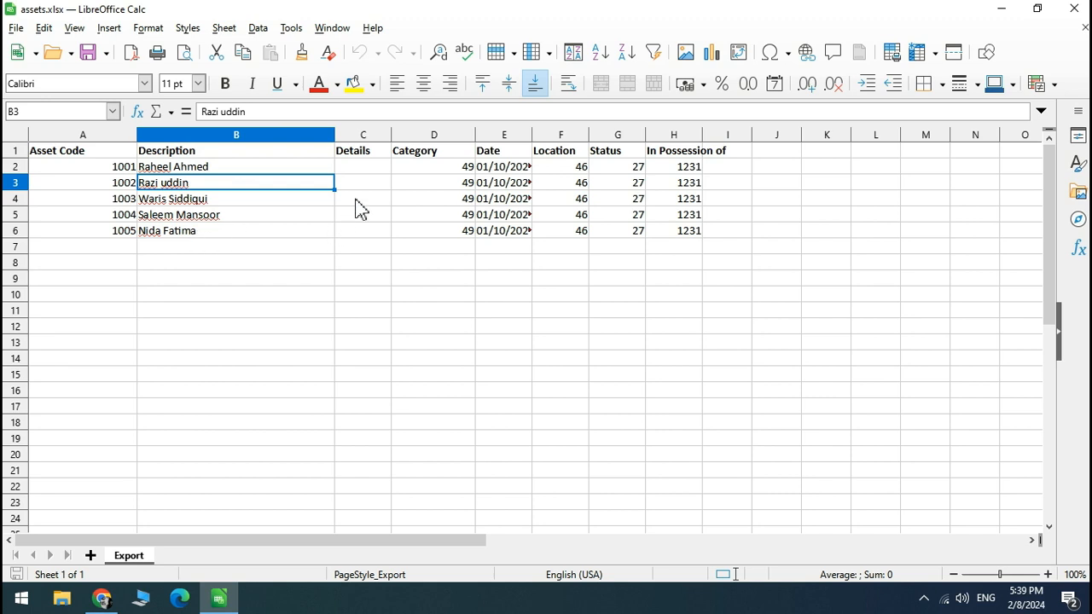
- Compare SureQR's asset category IDs with the spreadsheet, confirming HR Files is 49
left_click(103, 599)
left_click(51, 158)
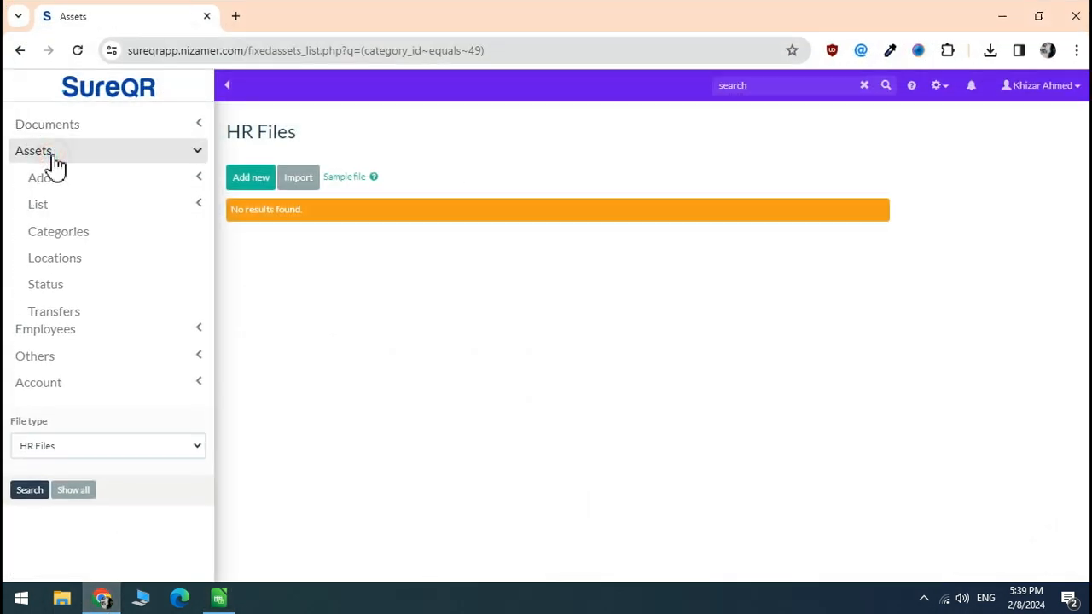
left_click(66, 236)
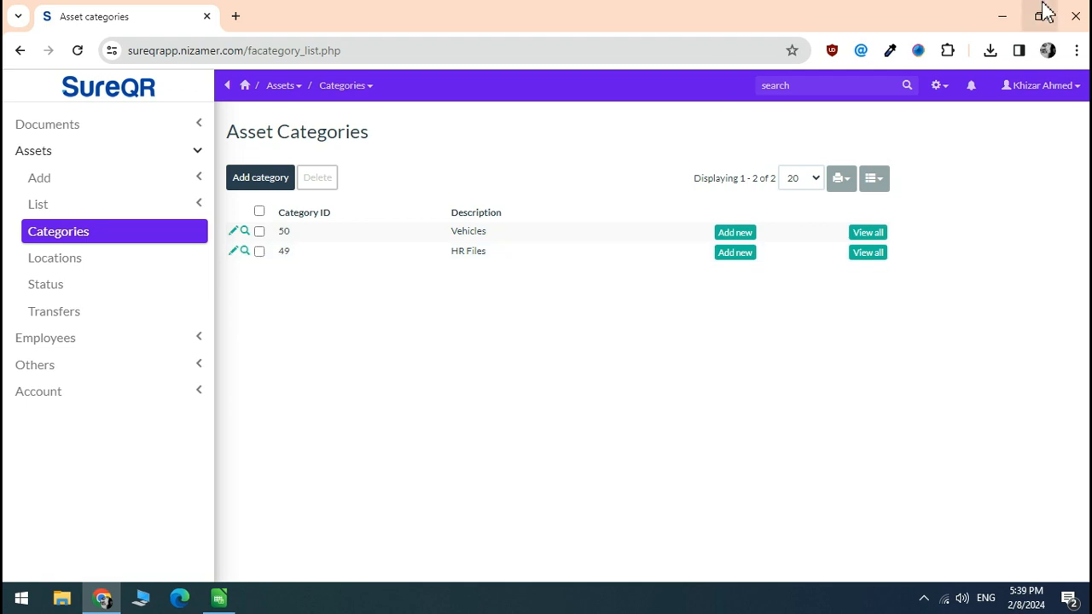
left_click(997, 16)
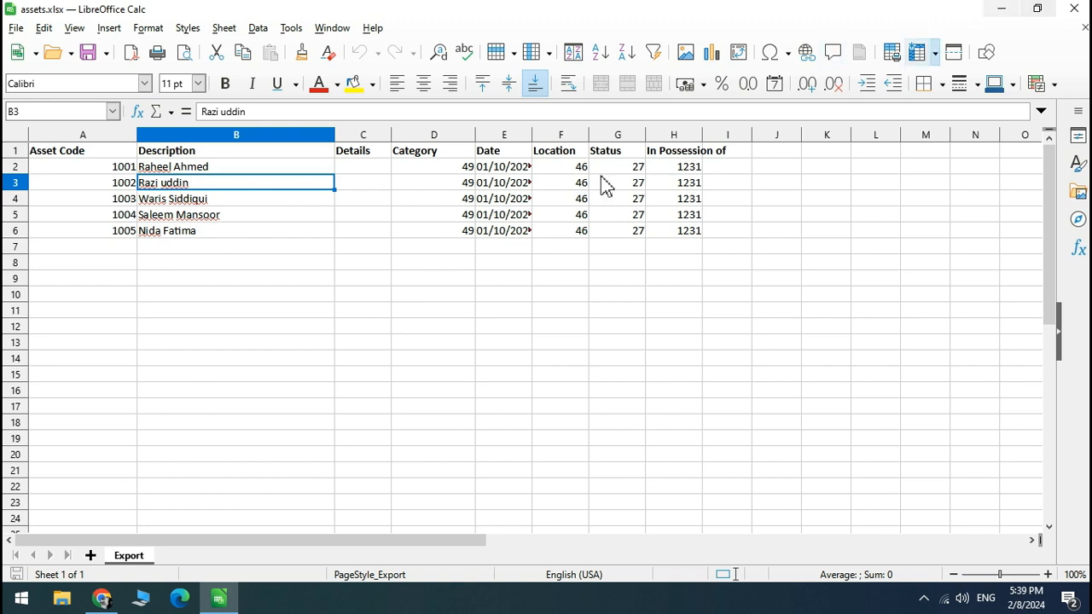
- Reopen the HR Files asset list in SureQR
left_click(119, 599)
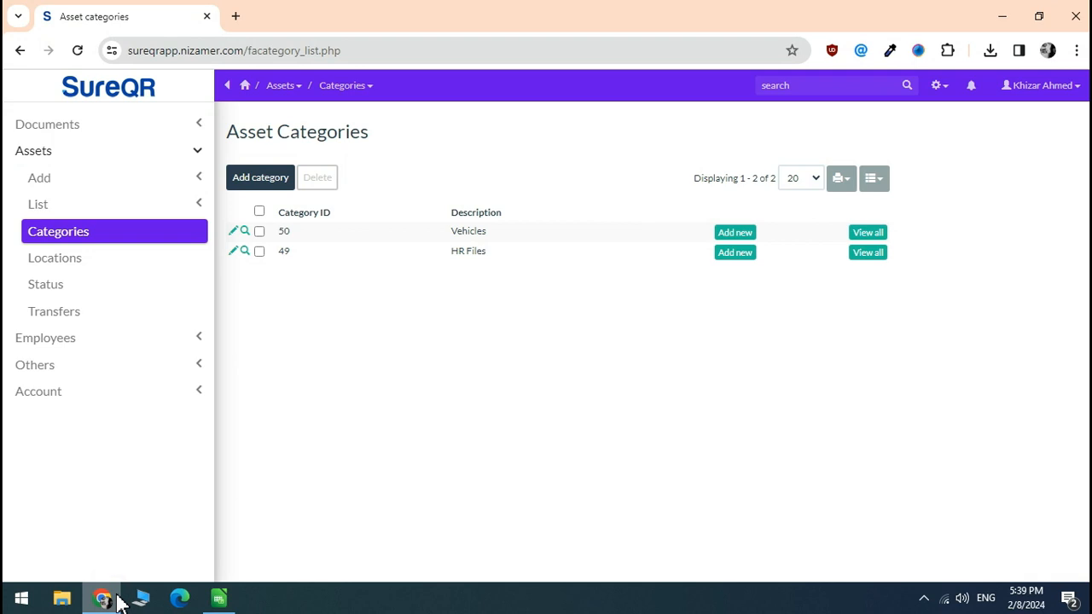
left_click(68, 211)
left_click(78, 234)
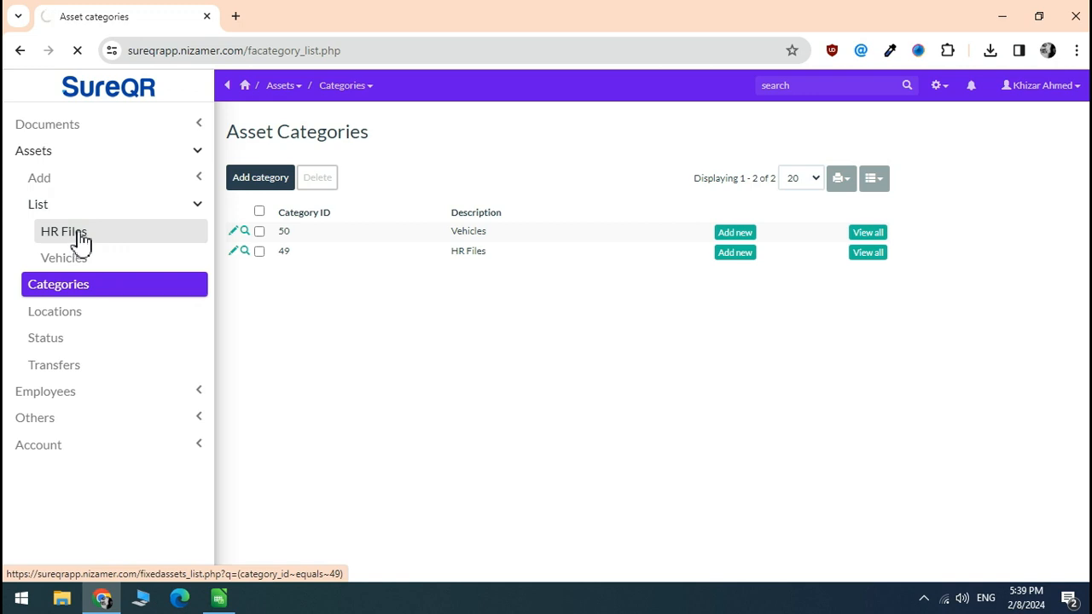
- Load assets.xlsx from the Desktop into the HR Files importer
left_click(303, 180)
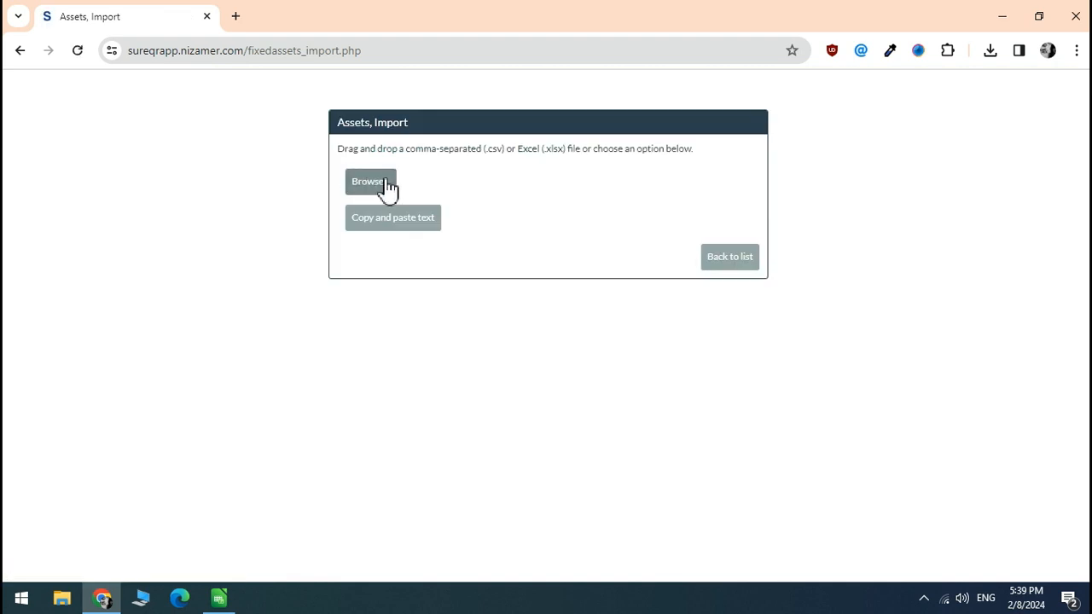
left_click(388, 183)
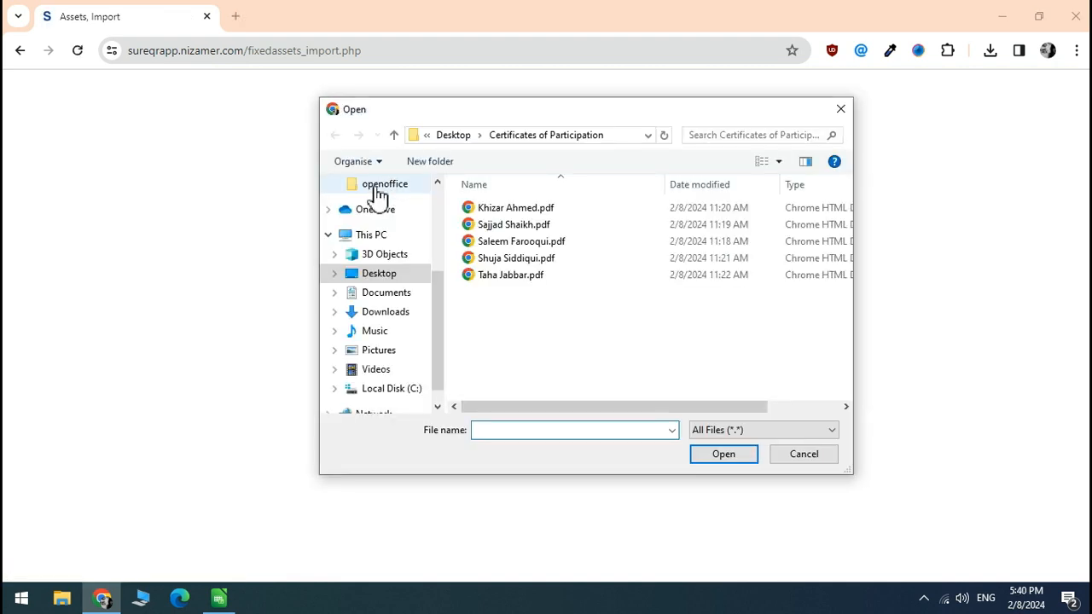
left_click(367, 273)
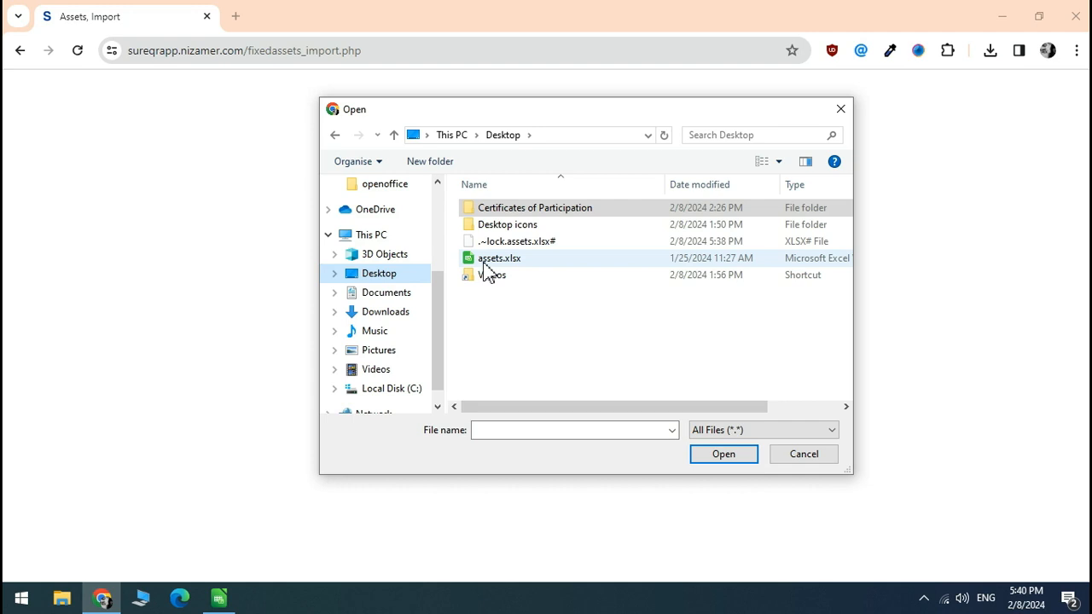
left_click(493, 258)
left_click(722, 457)
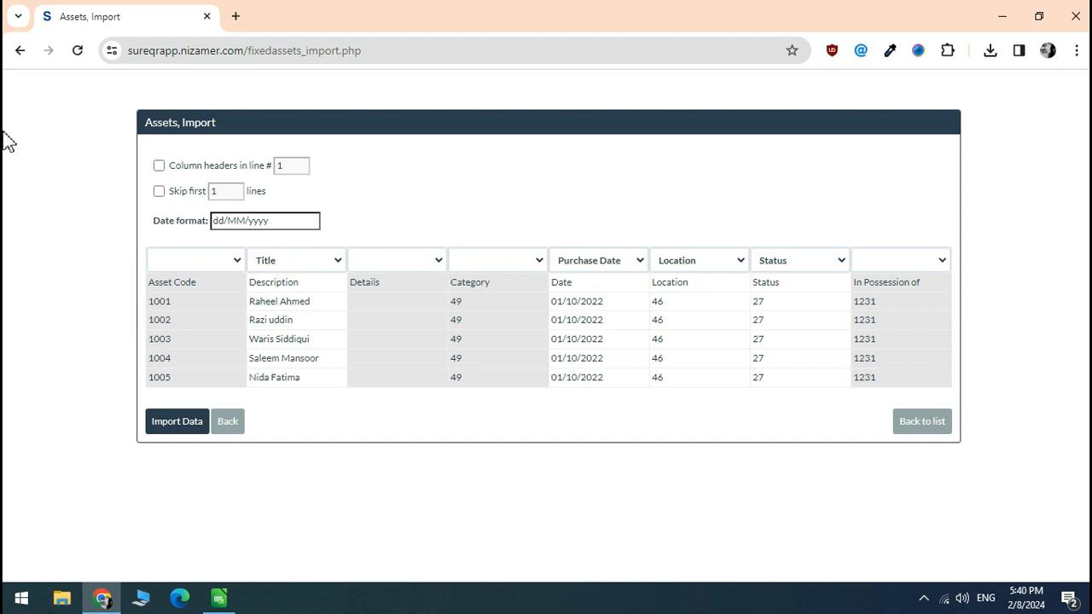
- Use the first line as headers and map columns to File No, File type and In Possession of
left_click(159, 166)
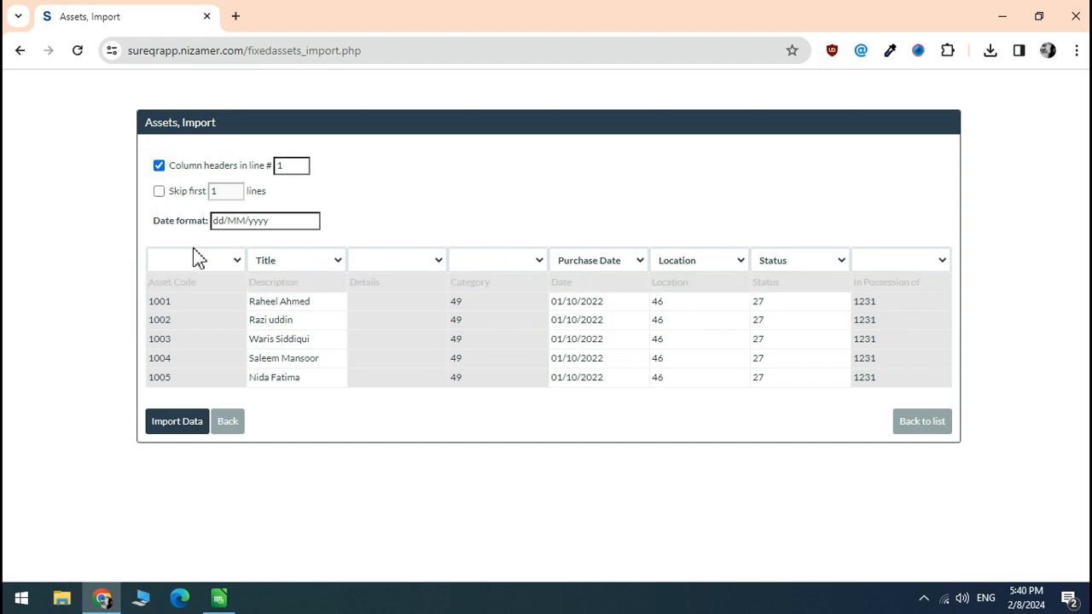
left_click(236, 262)
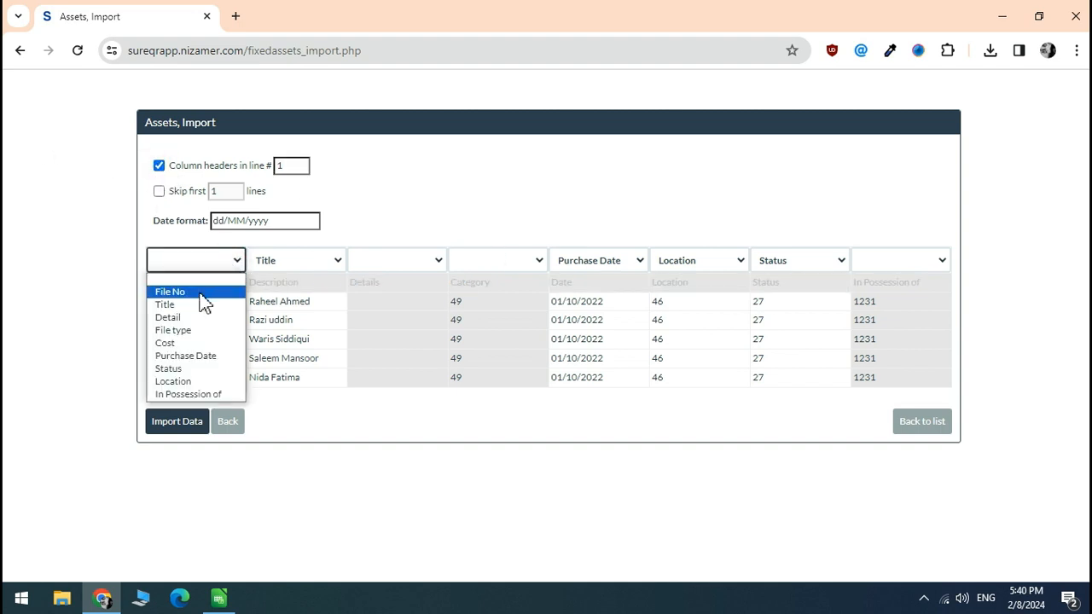
left_click(201, 291)
left_click(437, 264)
left_click(436, 265)
left_click(511, 263)
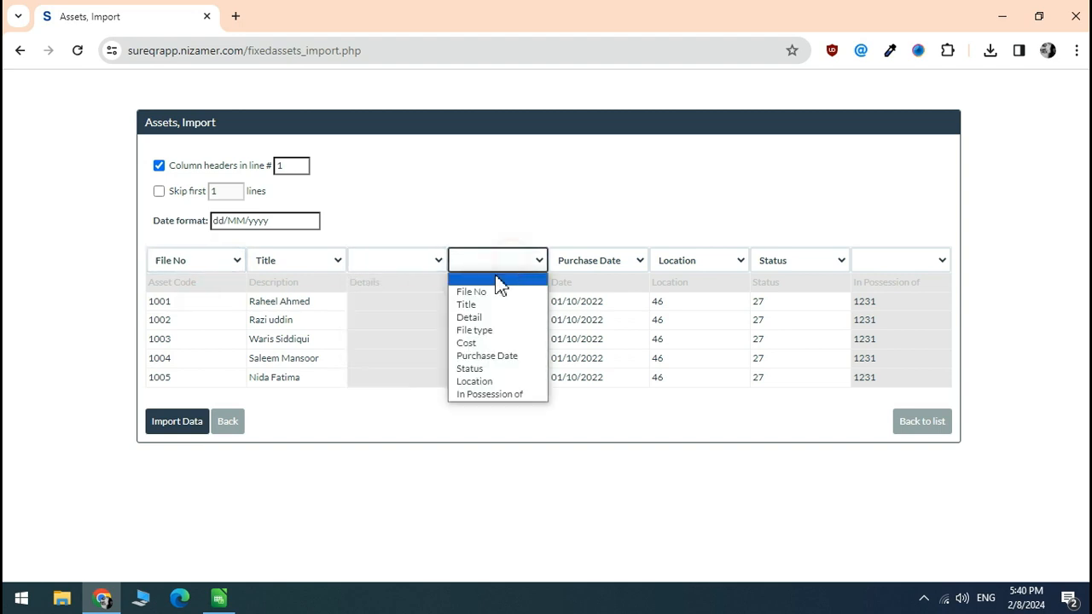
left_click(492, 330)
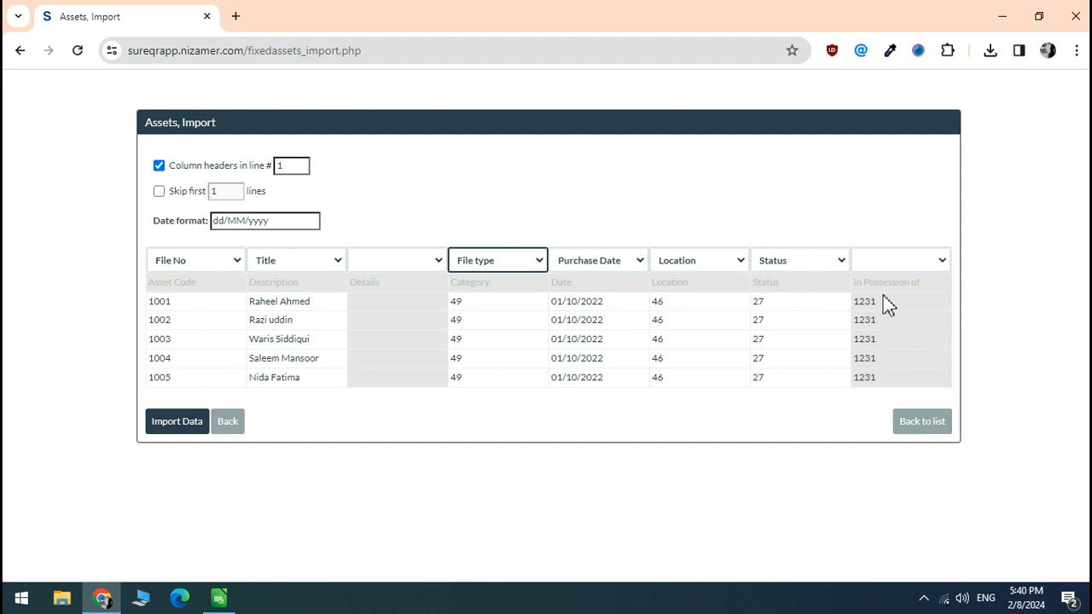
left_click(938, 261)
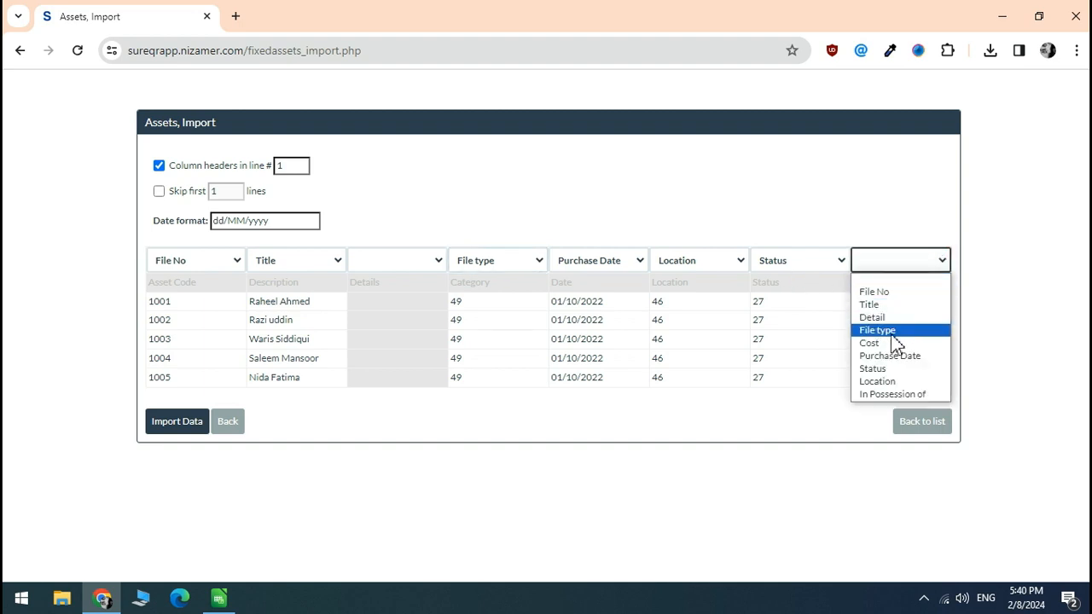
left_click(897, 394)
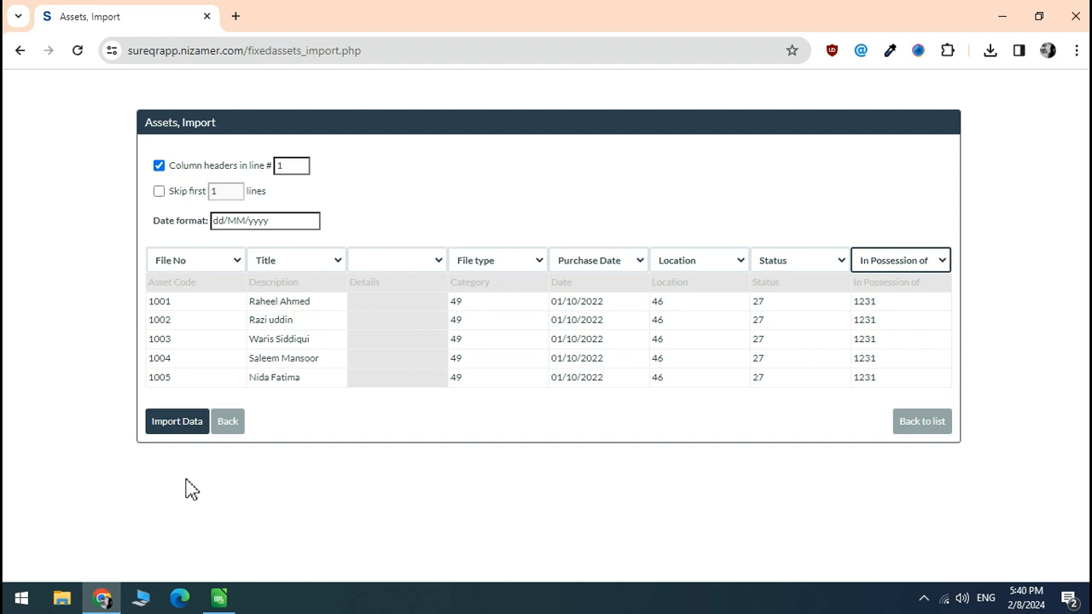
- Import the five mapped HR file records and return to the HR Files list
left_click(189, 435)
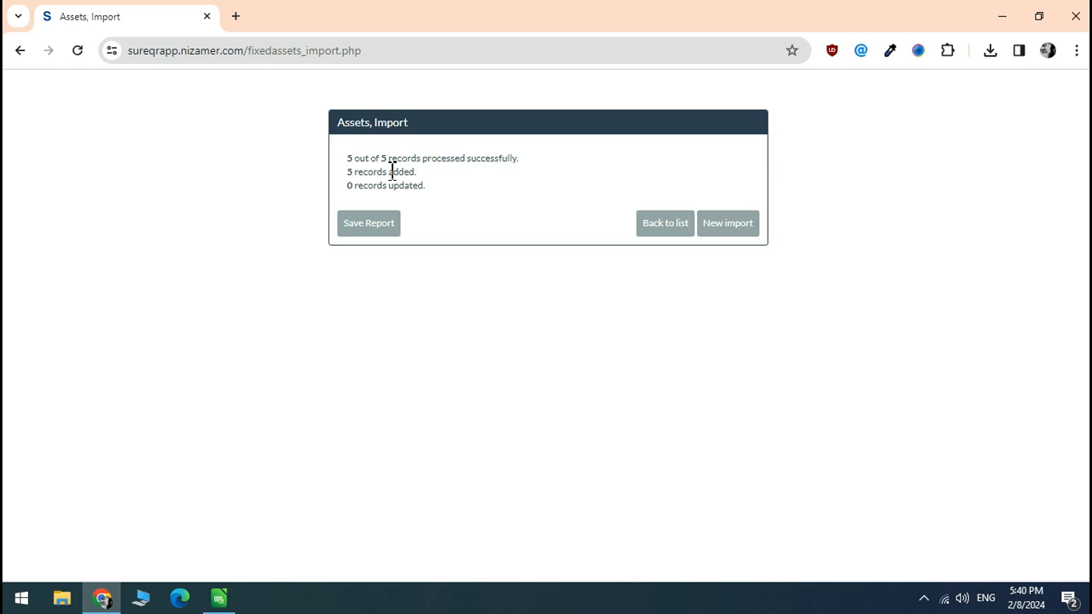
left_click(678, 229)
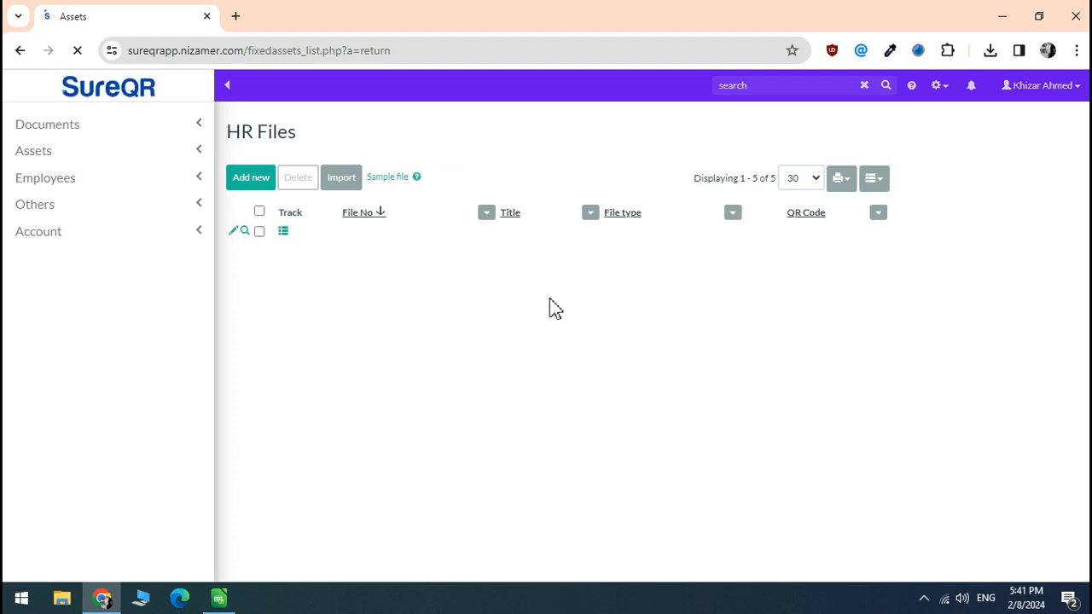
scroll(421, 226, "down", 4)
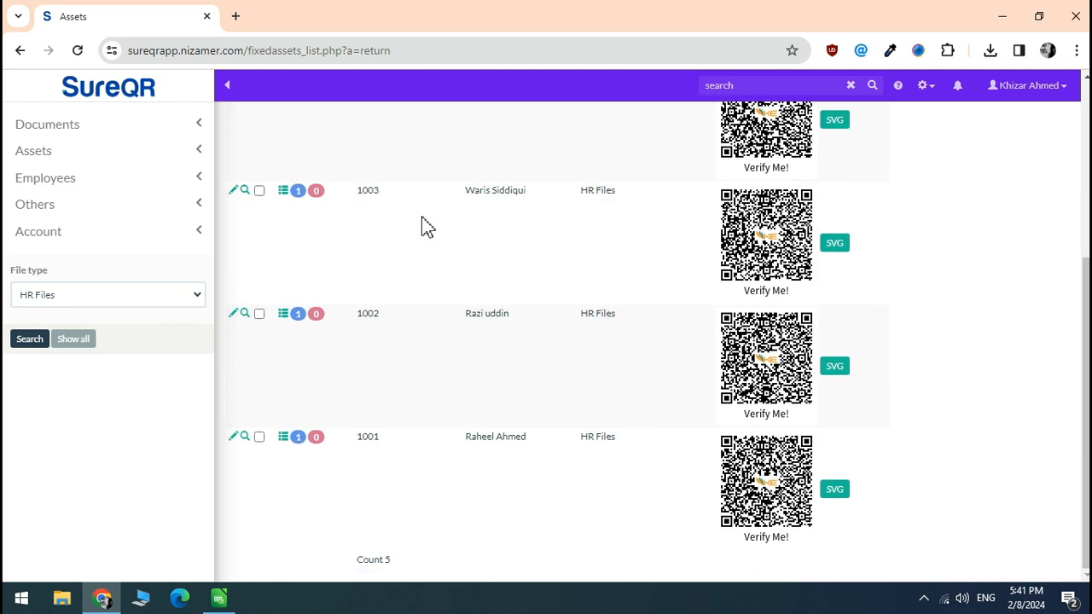
scroll(421, 227, "up", 4)
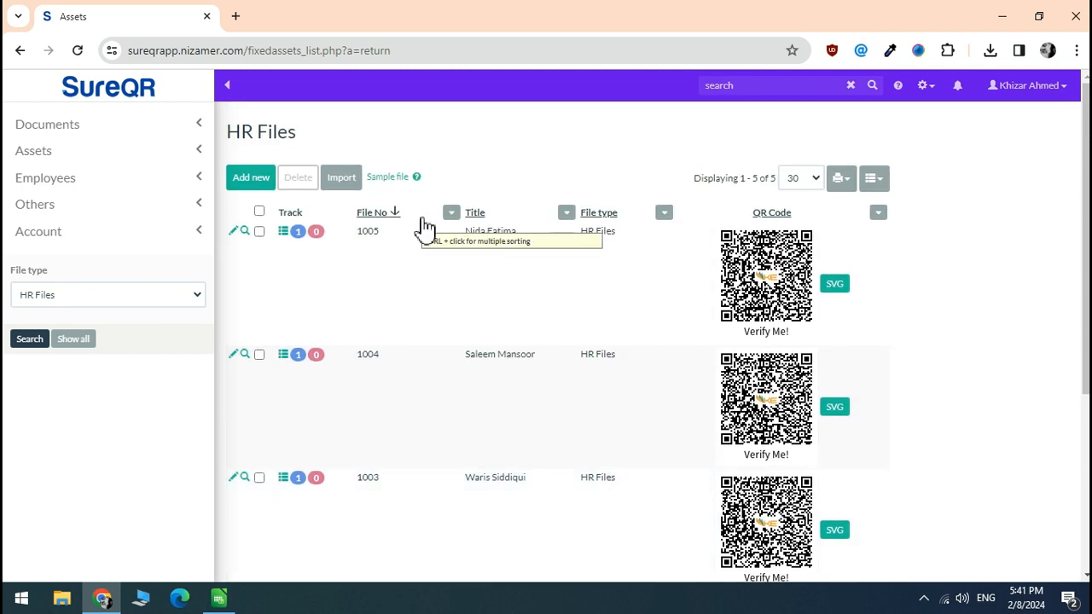
left_click(244, 233)
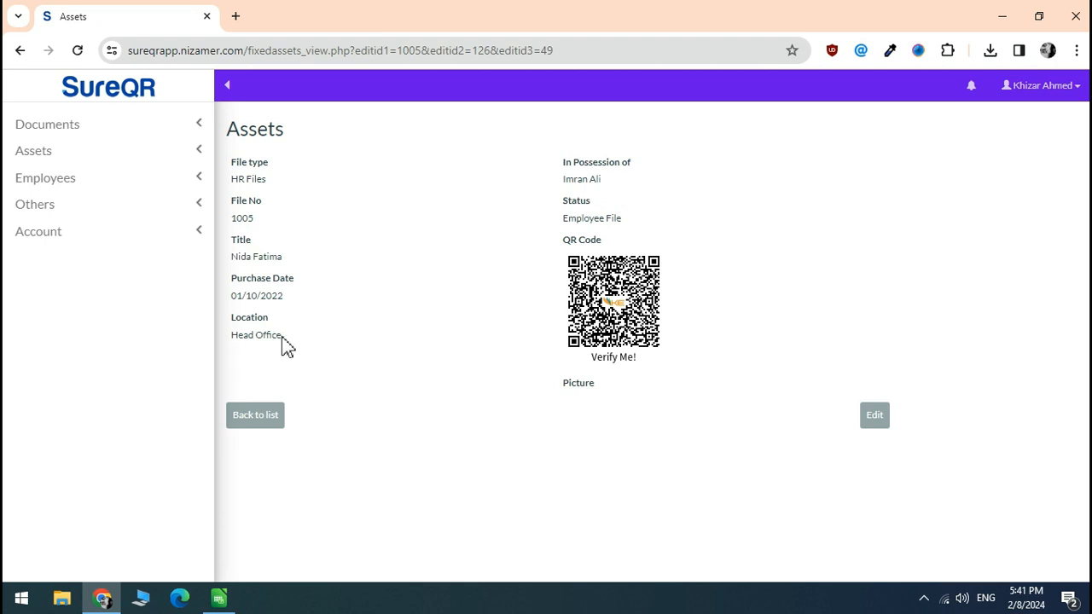
left_click(265, 420)
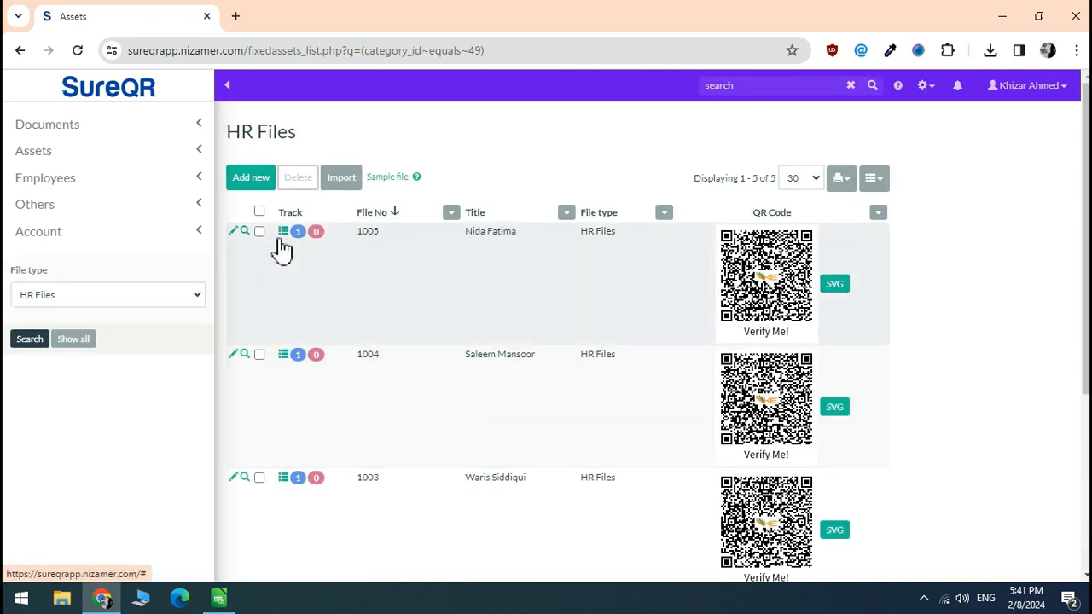
- Print all five HR file records as 3-Column QR labels, then close the labels tab
scroll(278, 244, "down", 5)
scroll(278, 244, "up", 5)
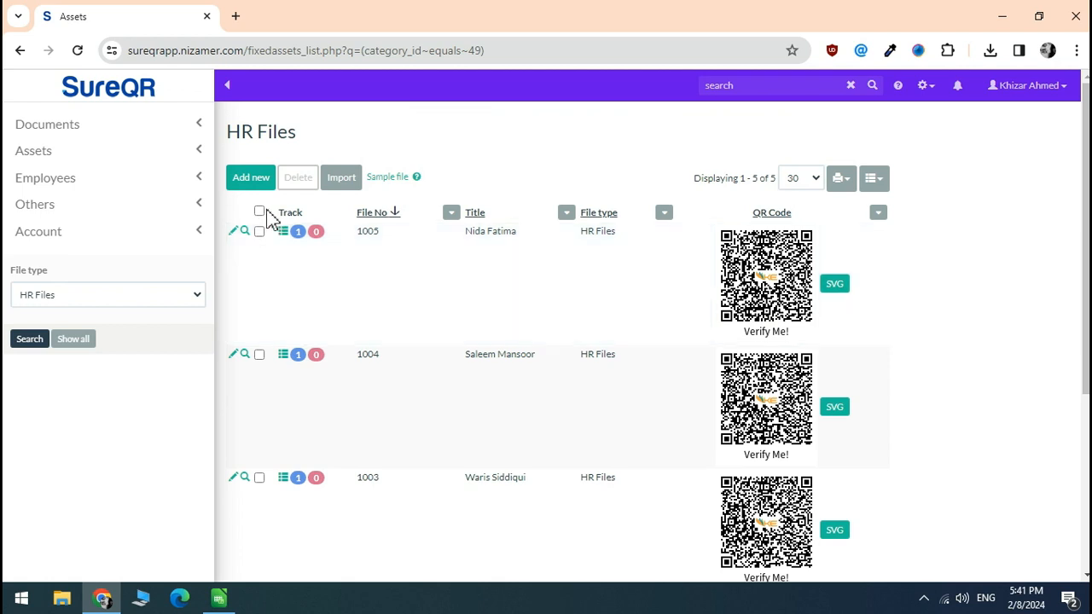
left_click(259, 211)
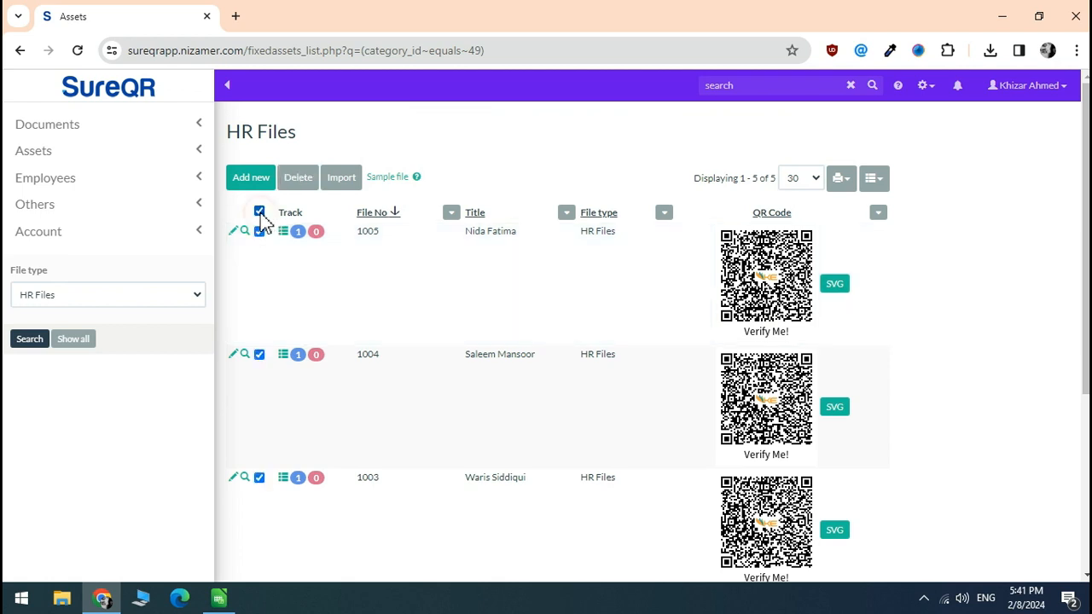
left_click(845, 183)
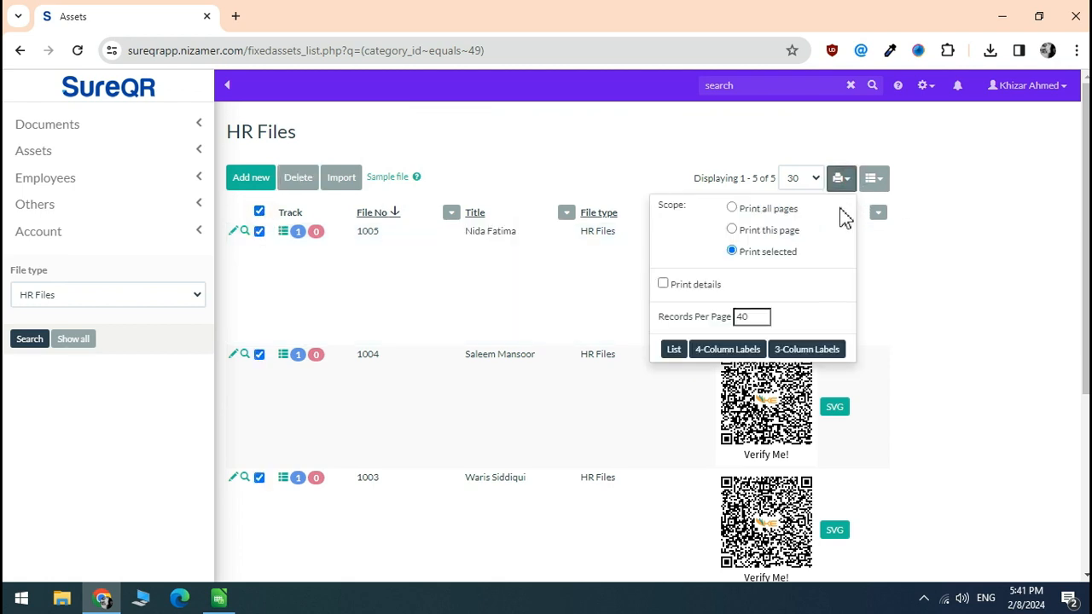
left_click(815, 354)
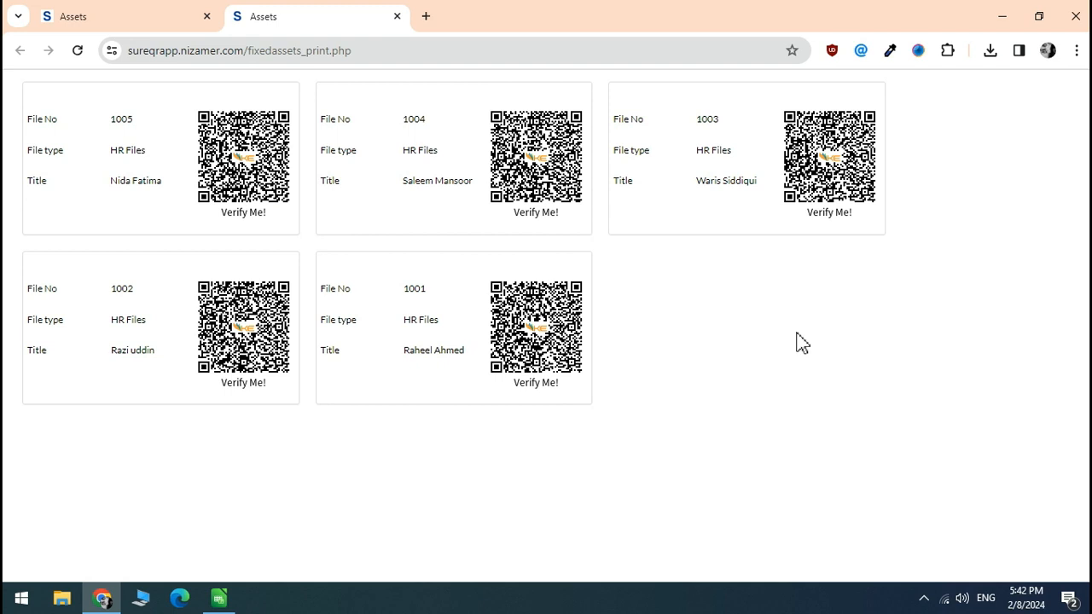
left_click(397, 17)
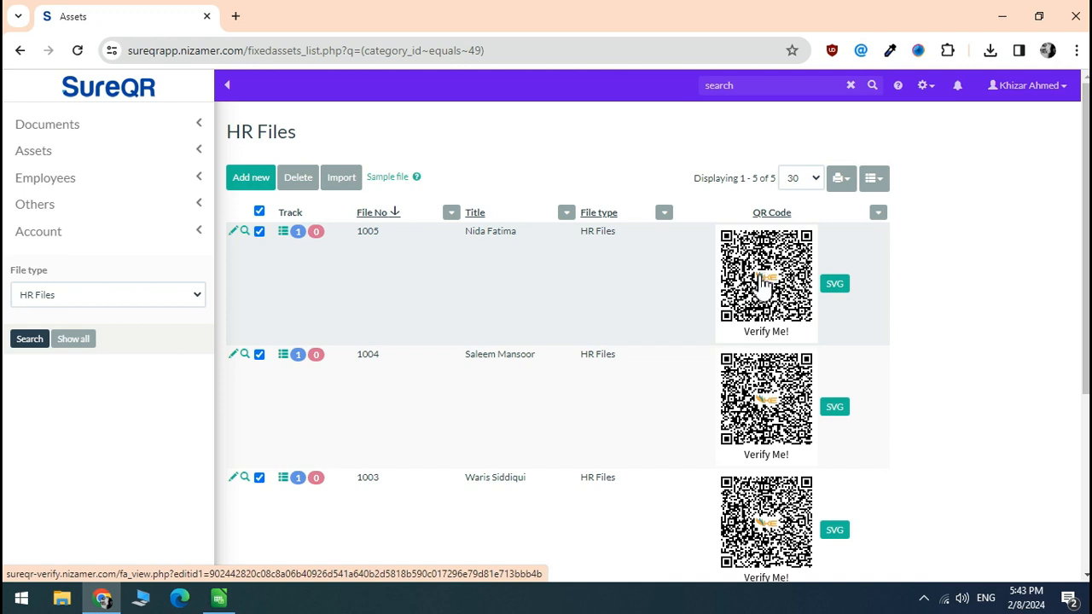
- Open file 1005's QR verification page in a new tab and reload it
left_click(761, 281)
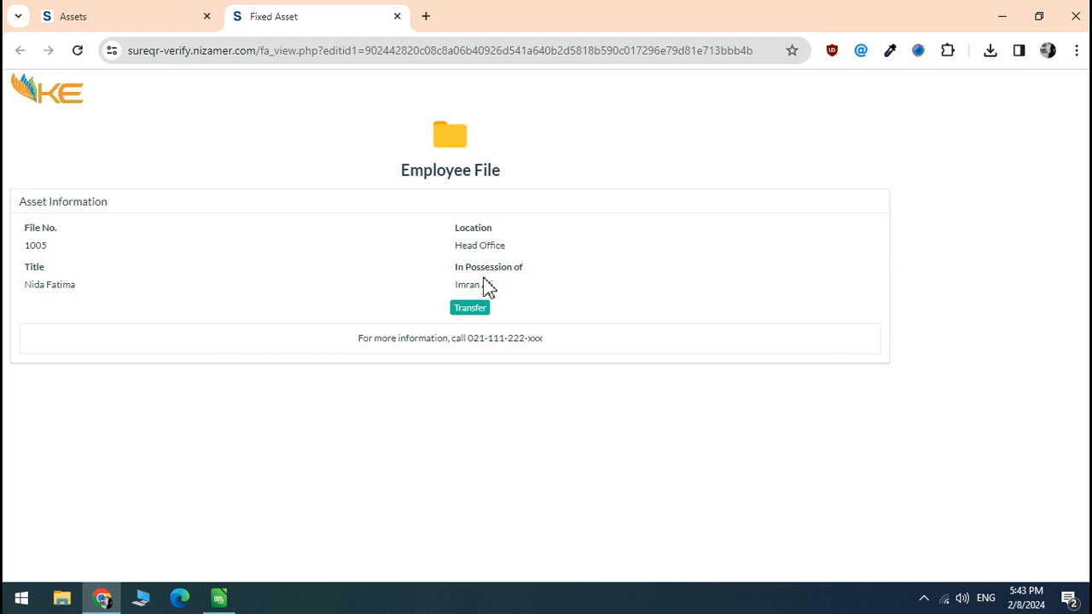
key("F5")
- Switch file 1005's verification page to mobile view via Inspect and start its Transfer
right_click(274, 155)
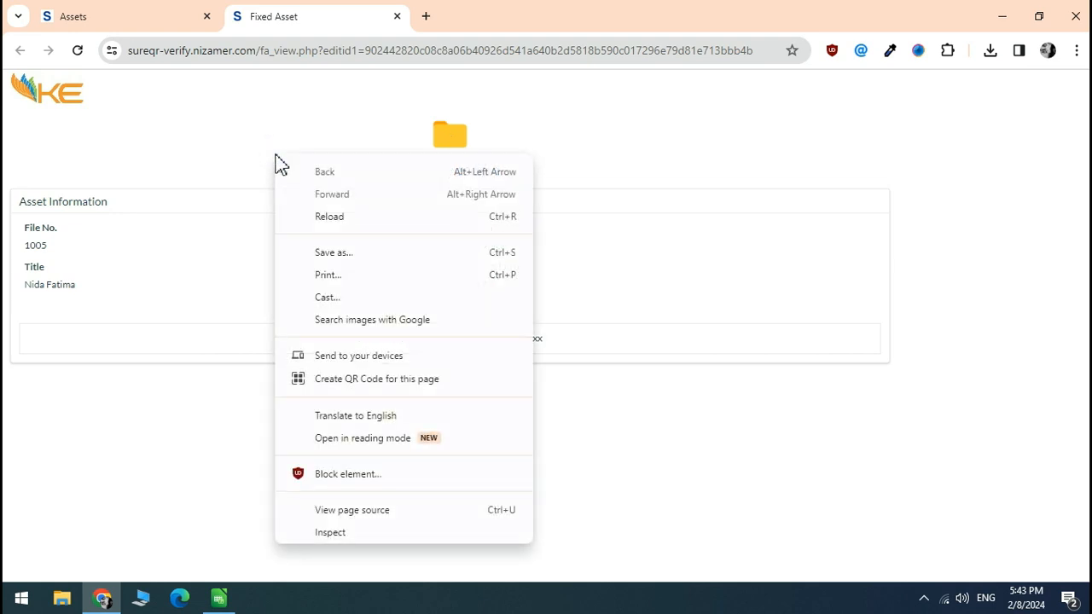
left_click(354, 533)
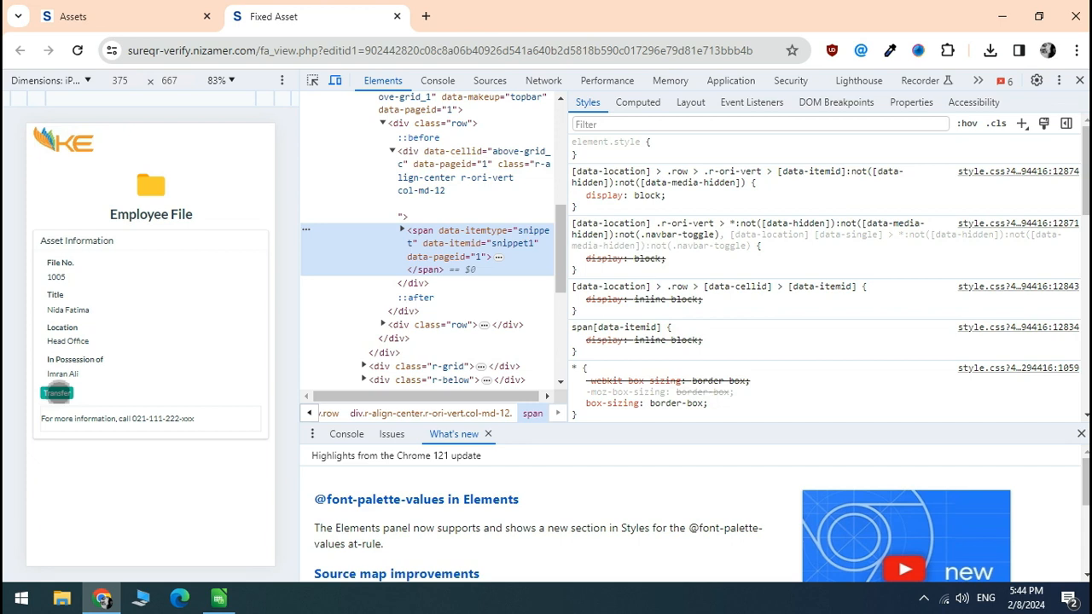
left_click(56, 393)
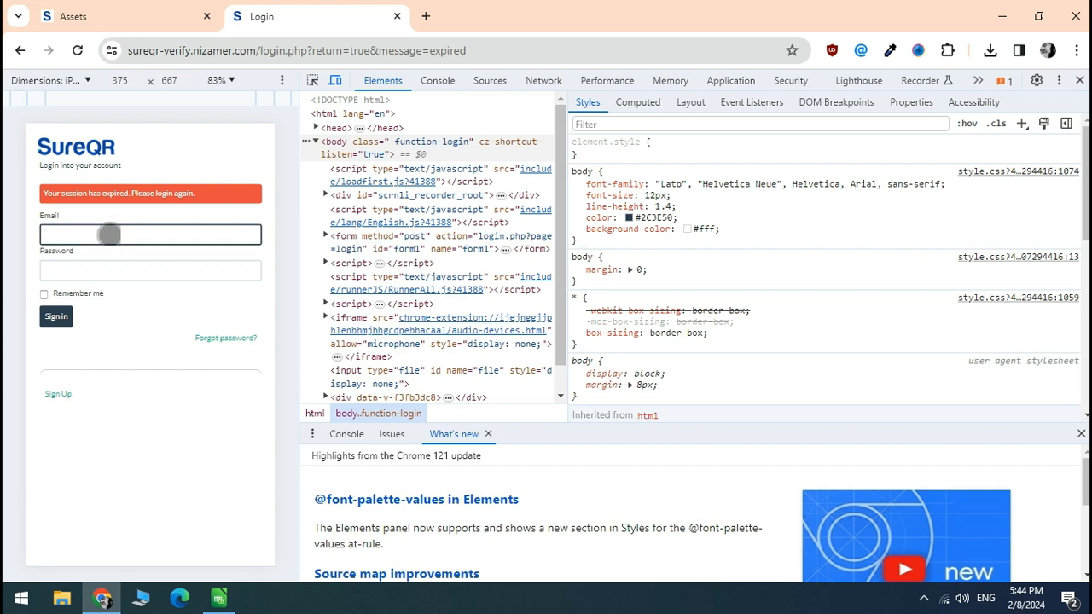
- Sign back in to SureQR with the account e-mail and password
key("Tab")
type("••••••••••••")
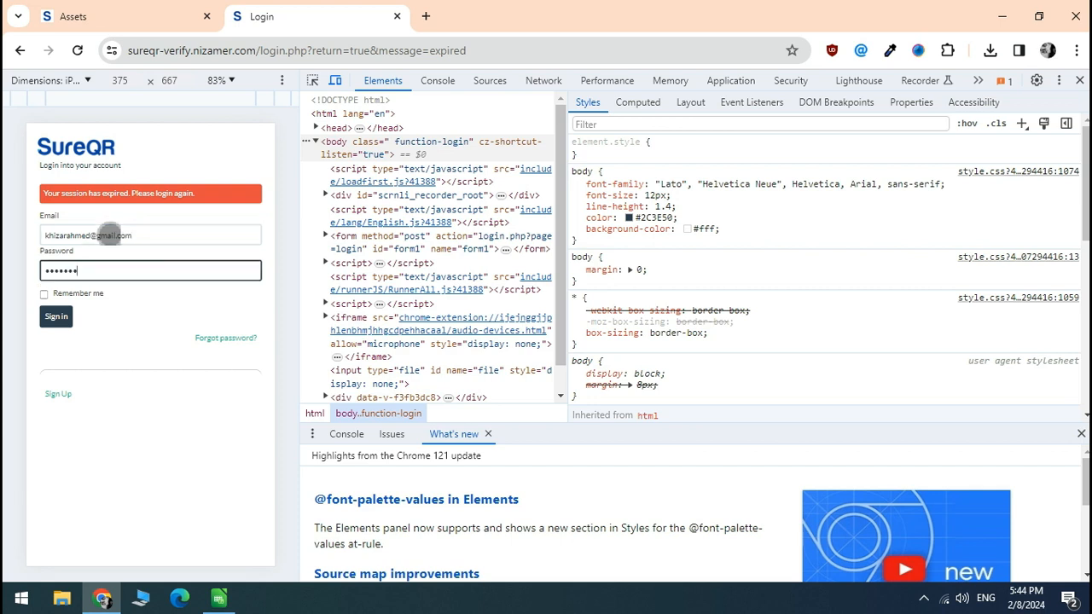
left_click(60, 322)
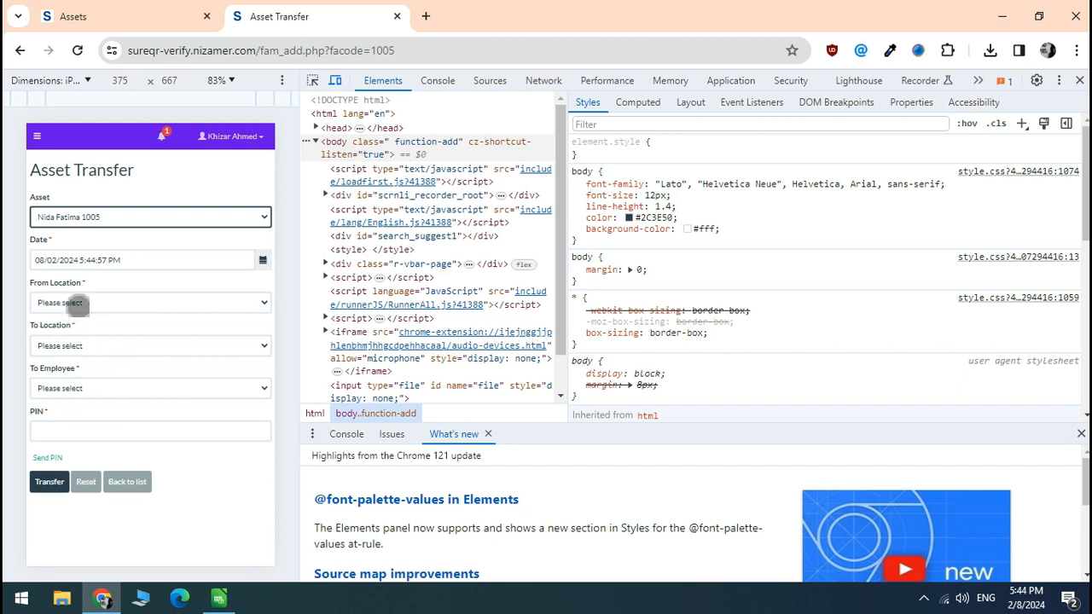
- Set the transfer from Head Office to Regional Office - Karachi and choose the receiving employee
left_click(76, 302)
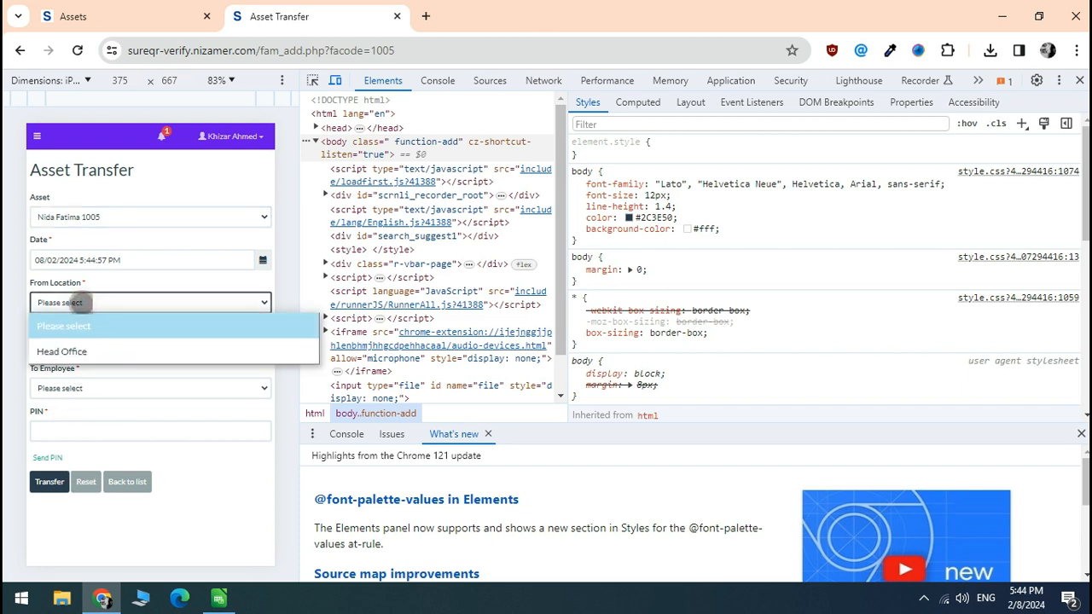
left_click(83, 352)
left_click(72, 345)
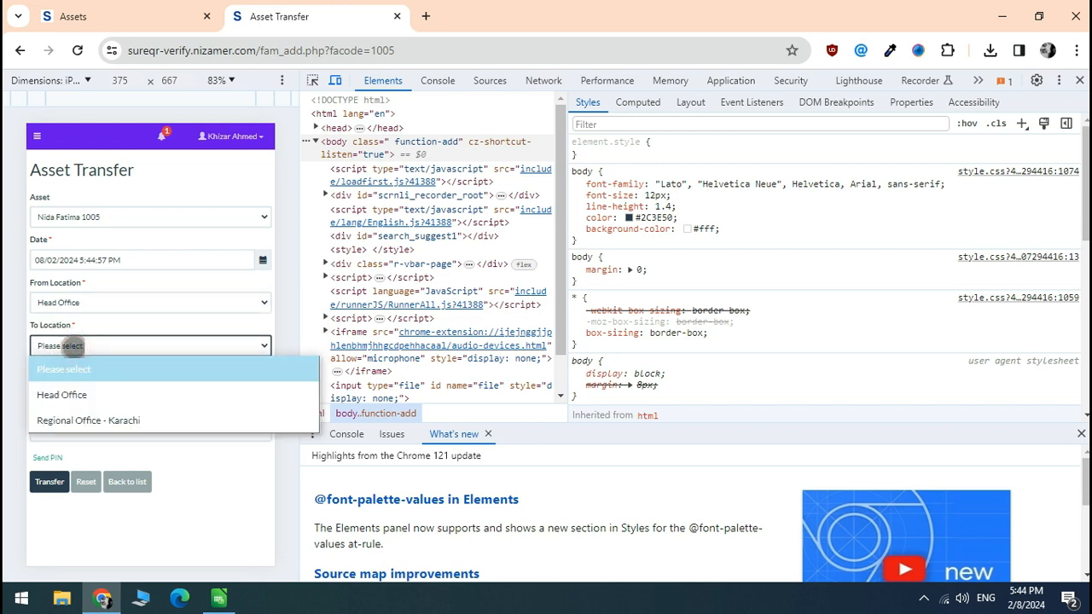
left_click(111, 419)
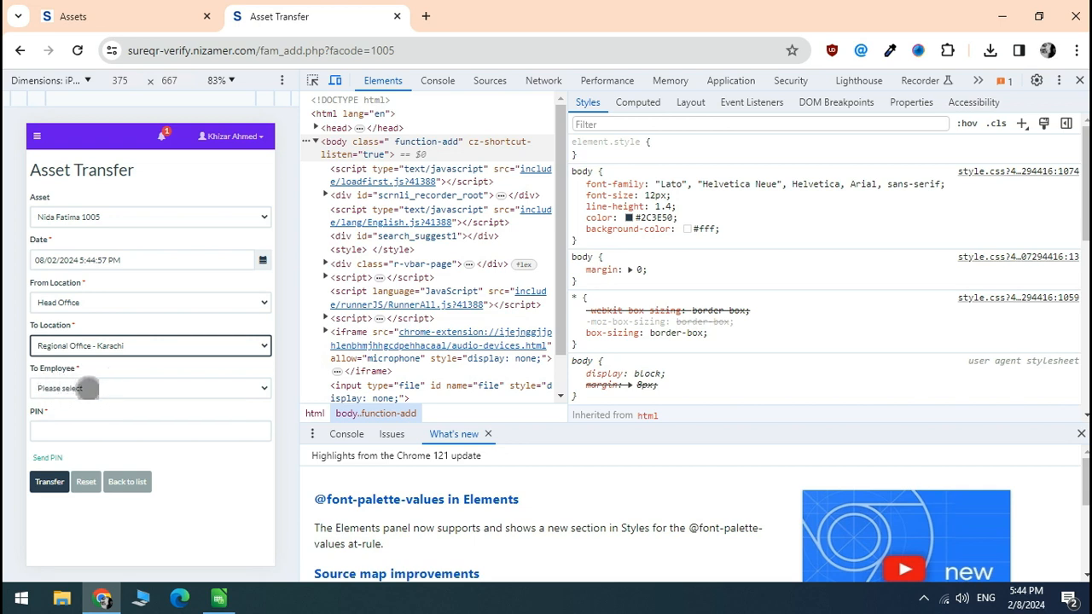
left_click(87, 388)
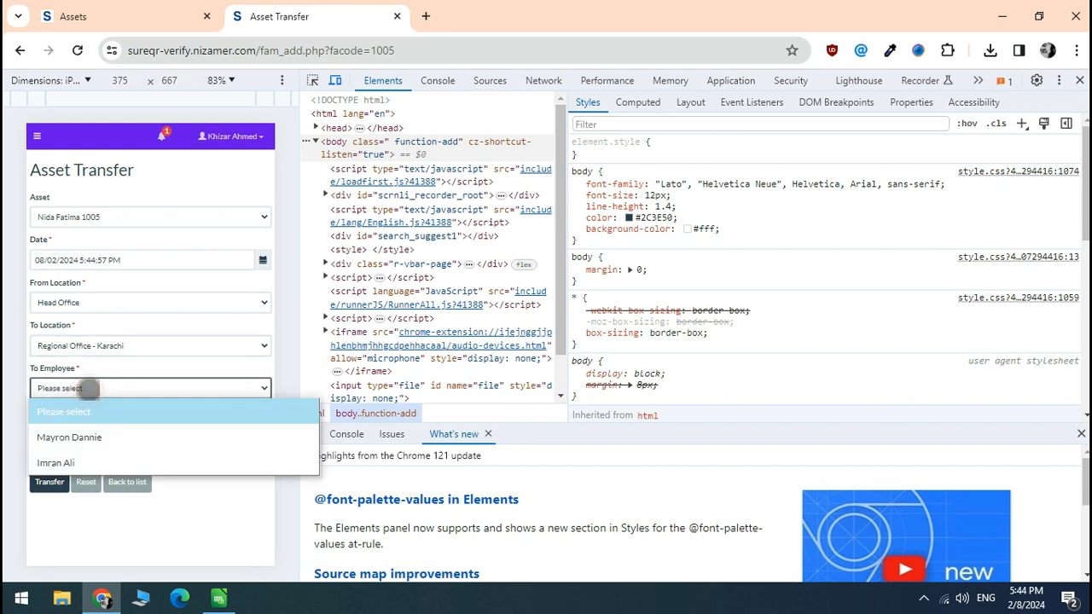
left_click(89, 465)
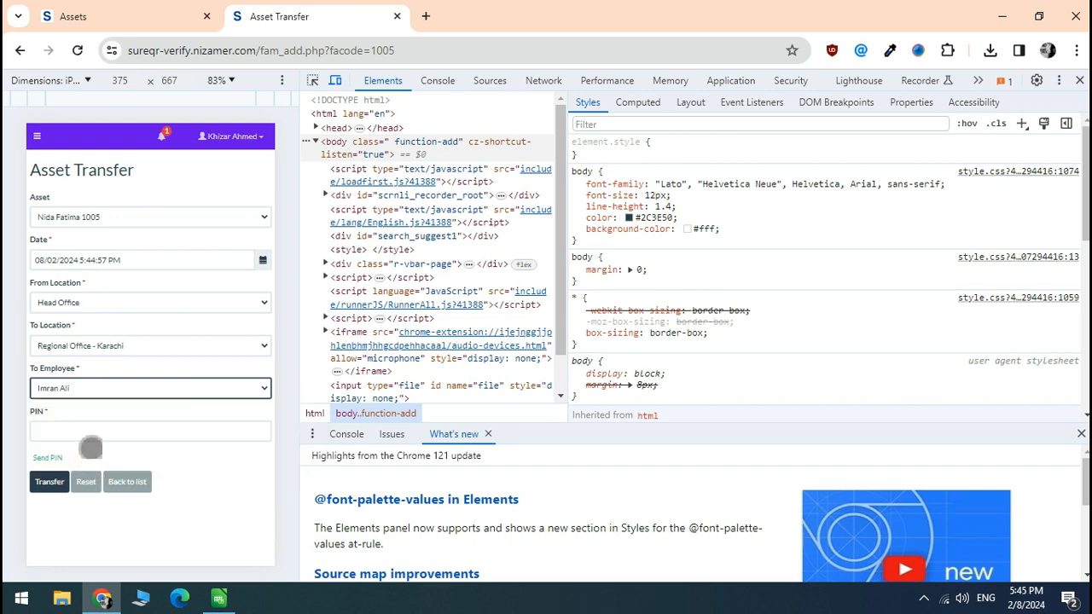
left_click(63, 430)
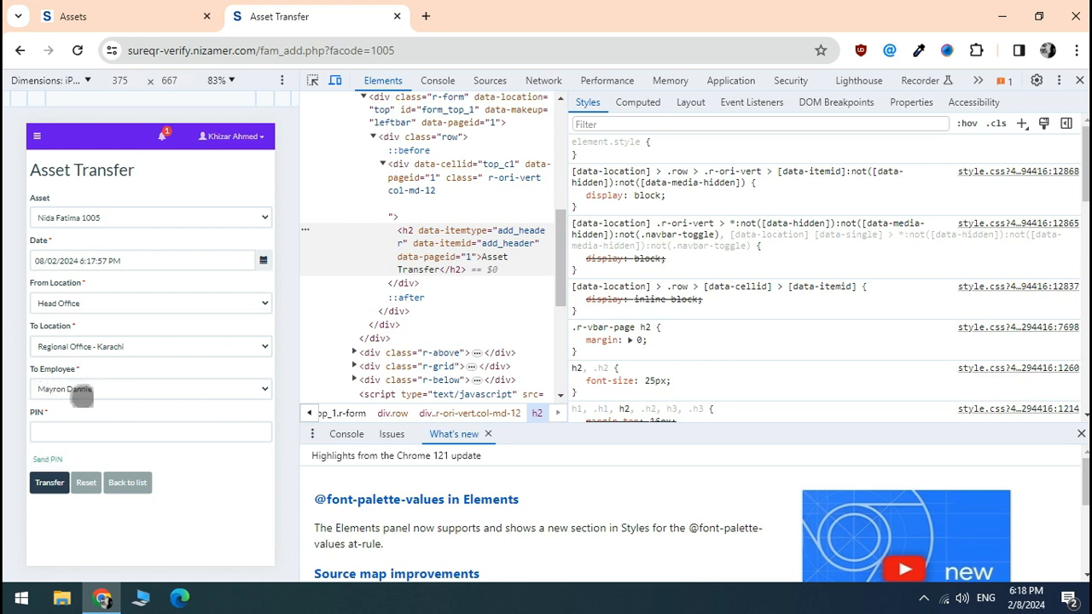
left_click(51, 433)
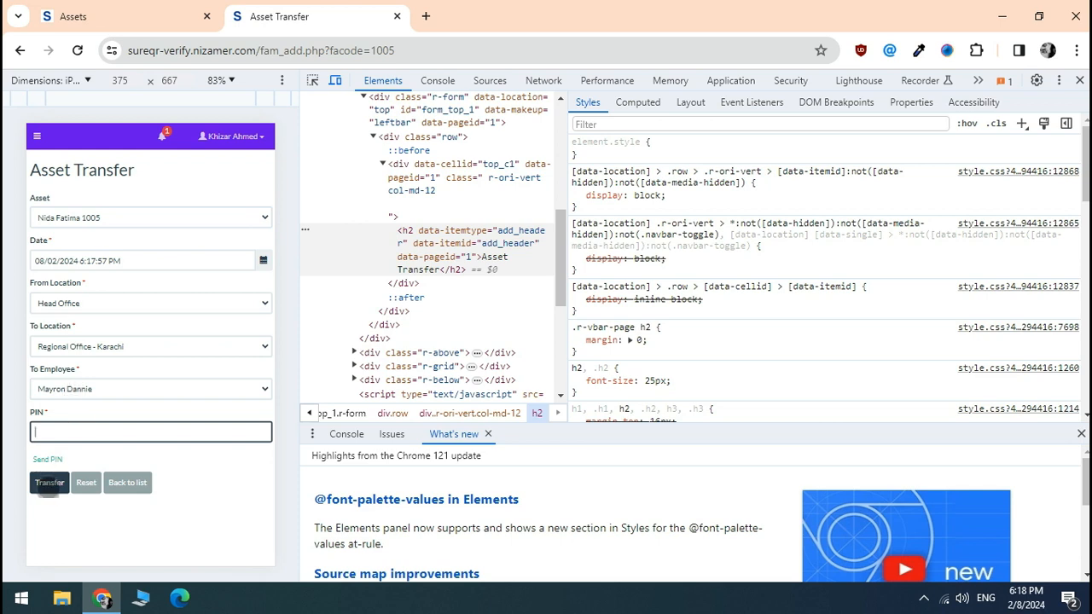
left_click(50, 486)
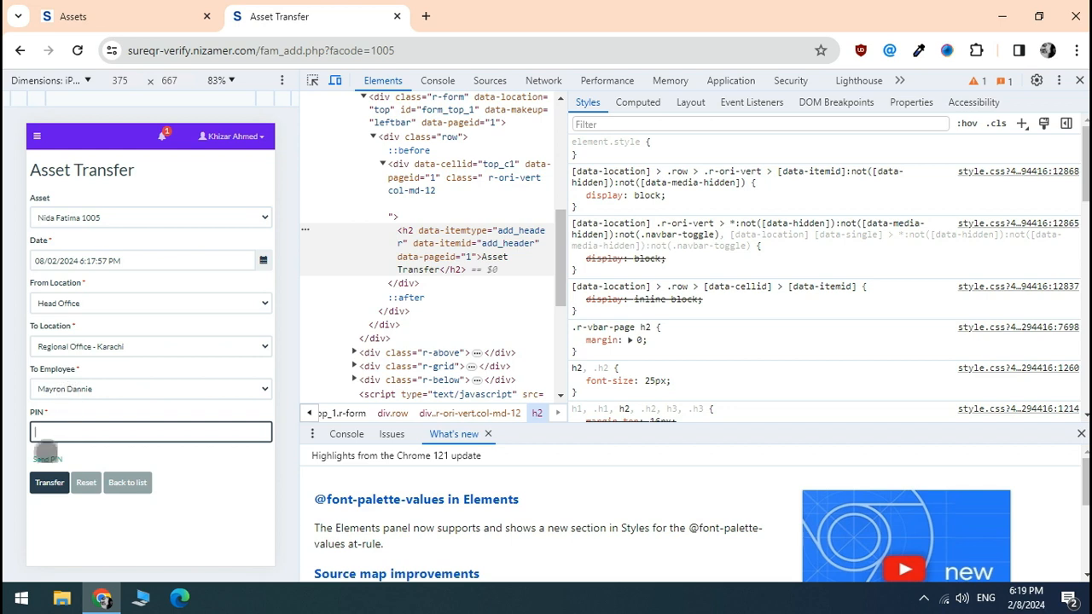
left_click(76, 433)
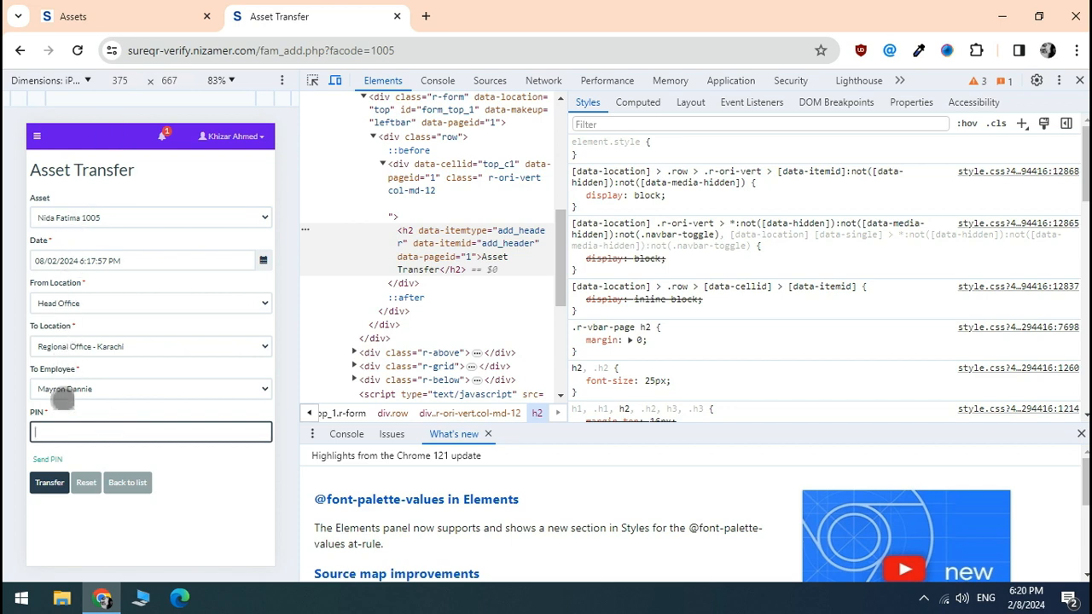
- Enter the transfer PIN and submit file 1005's transfer
left_click(60, 432)
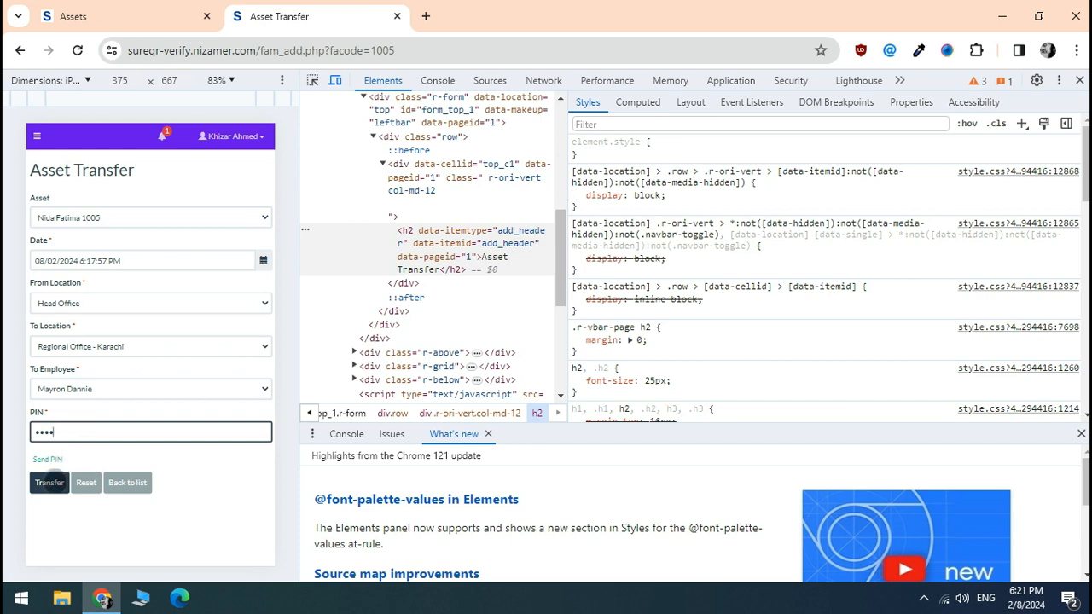
left_click(51, 483)
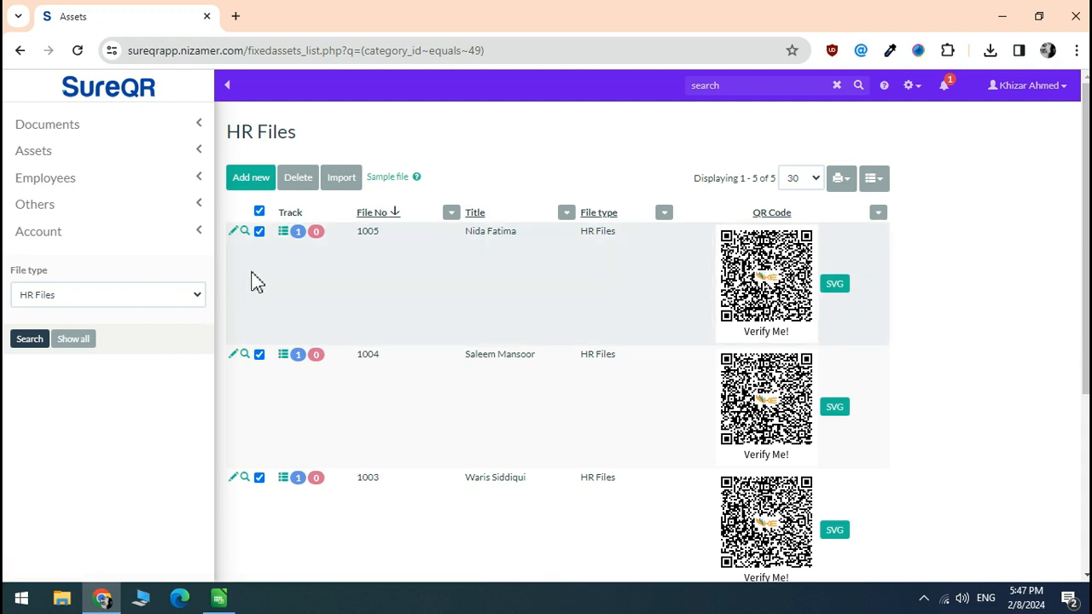
- Open file 1005's details and view its tracking entry's location on the map
left_click(244, 234)
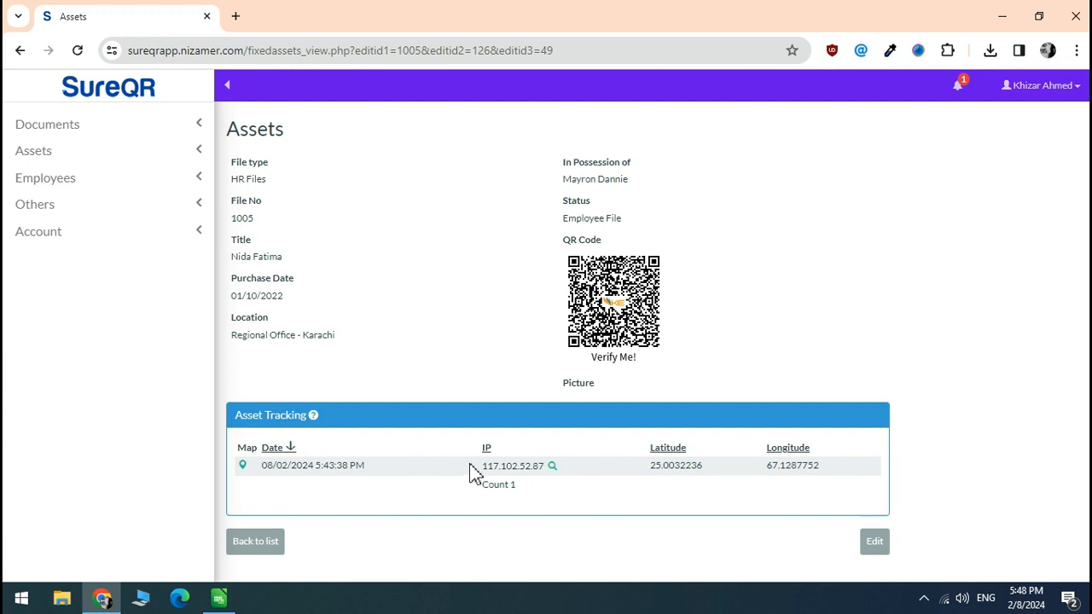
left_click(242, 467)
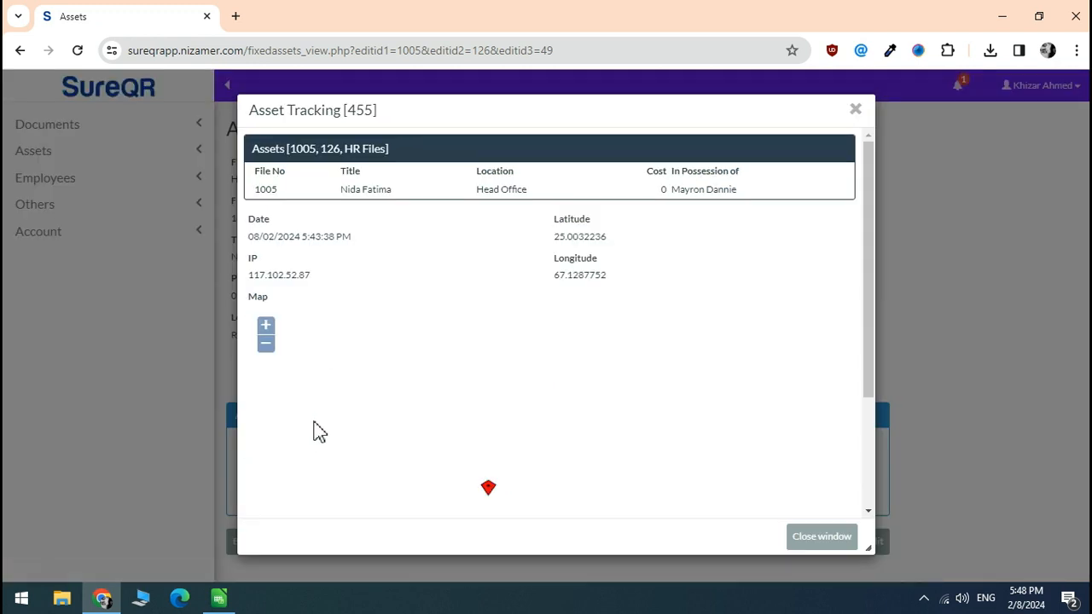
left_click(821, 536)
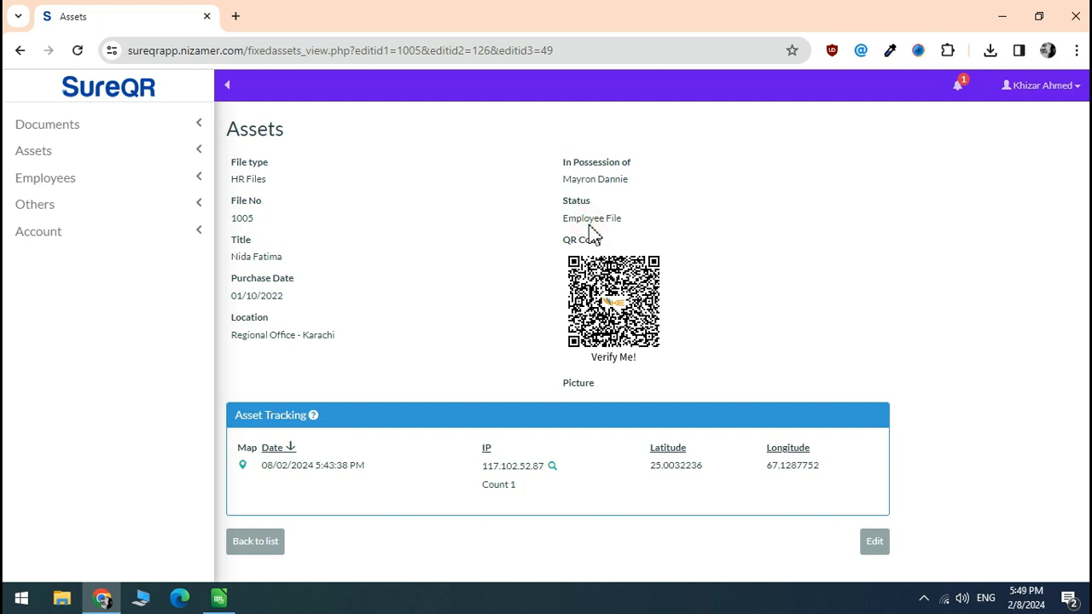
left_click(77, 154)
left_click(85, 324)
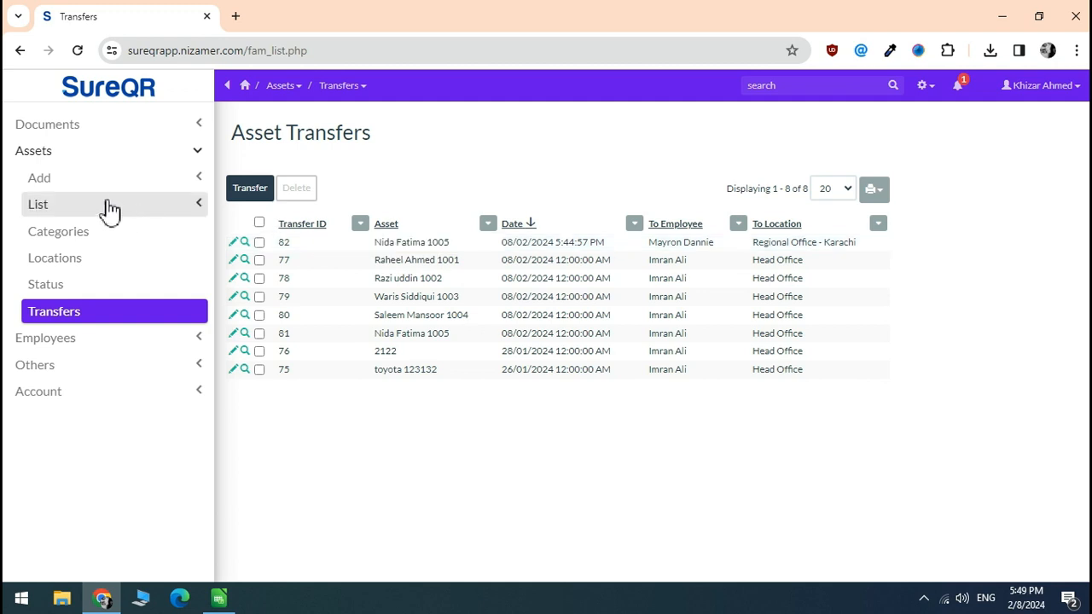
left_click(107, 207)
left_click(84, 239)
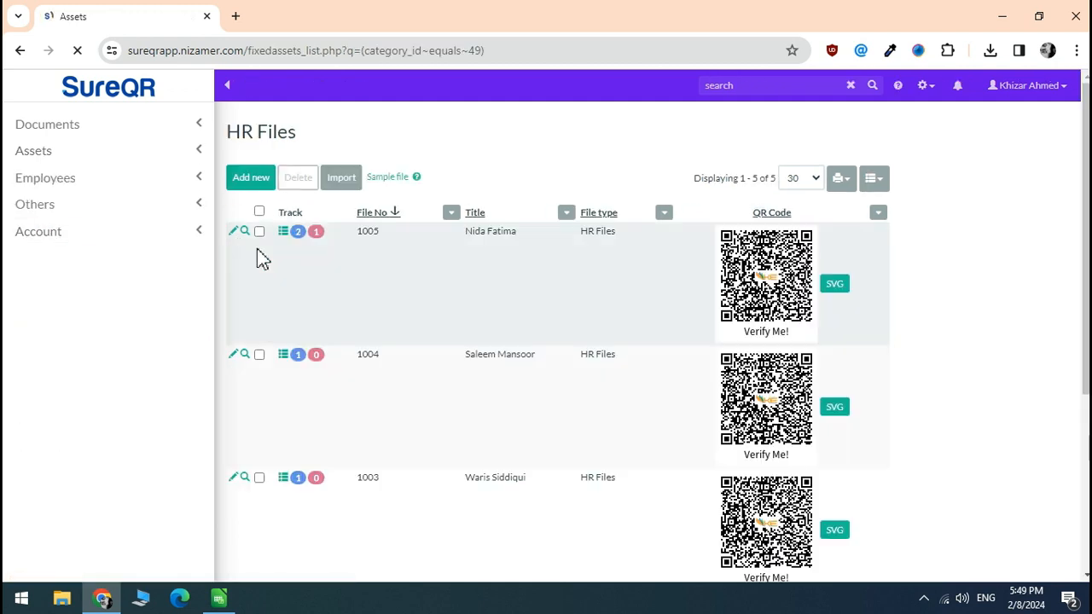
left_click(242, 235)
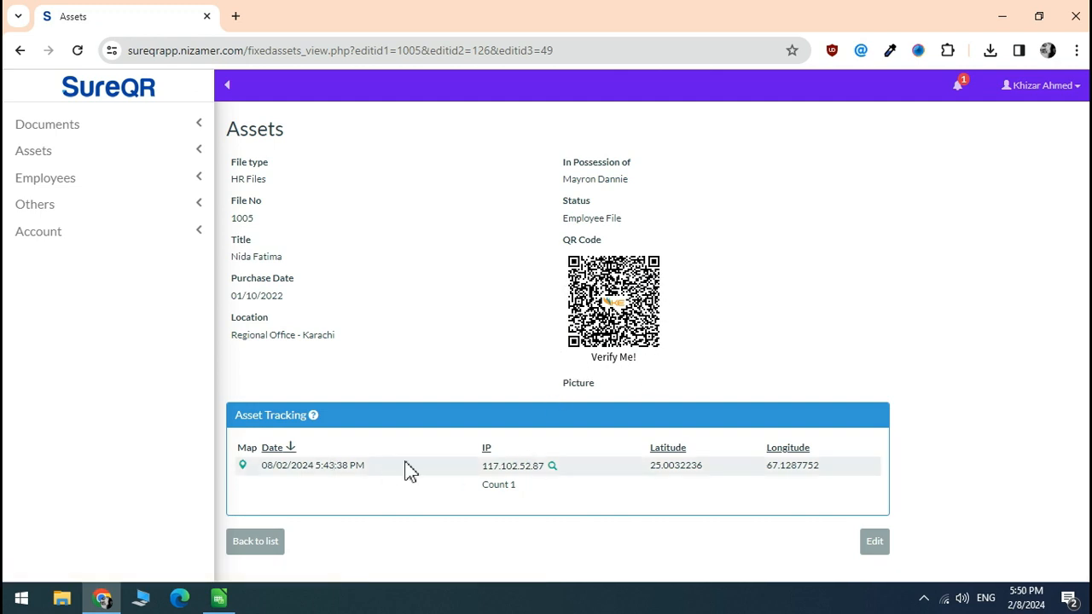
- Clear the unread notifications and view file 1005's QR verification page
left_click(961, 88)
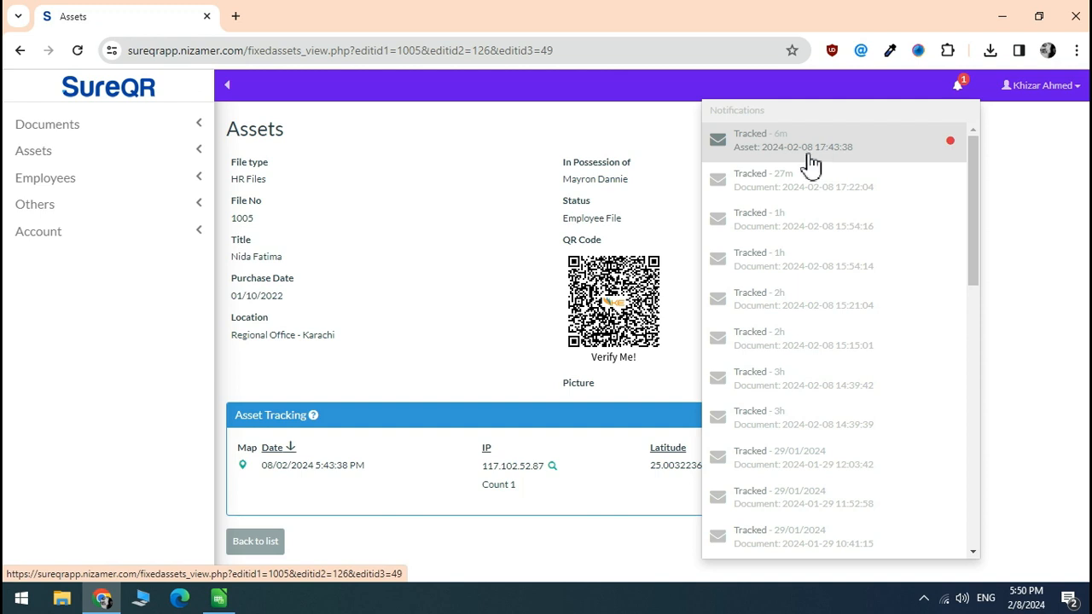
left_click(476, 214)
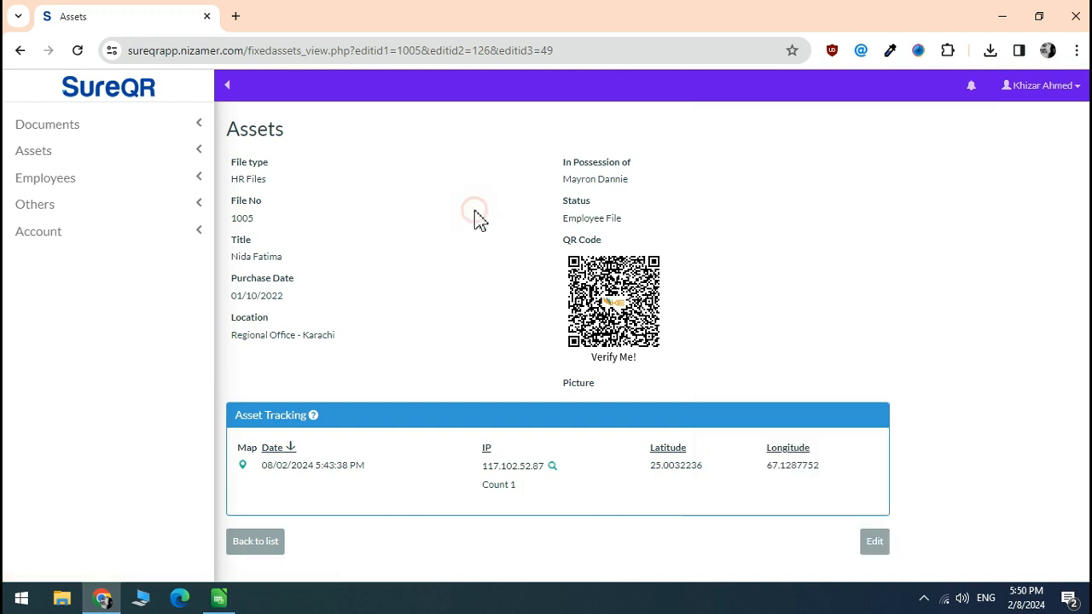
left_click(615, 298)
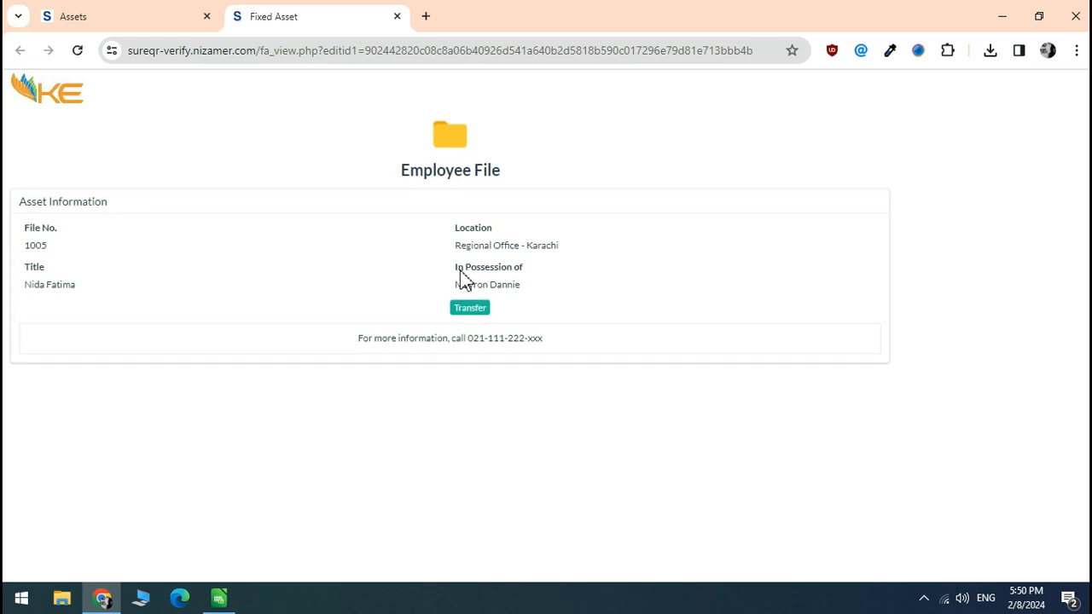
left_click(90, 14)
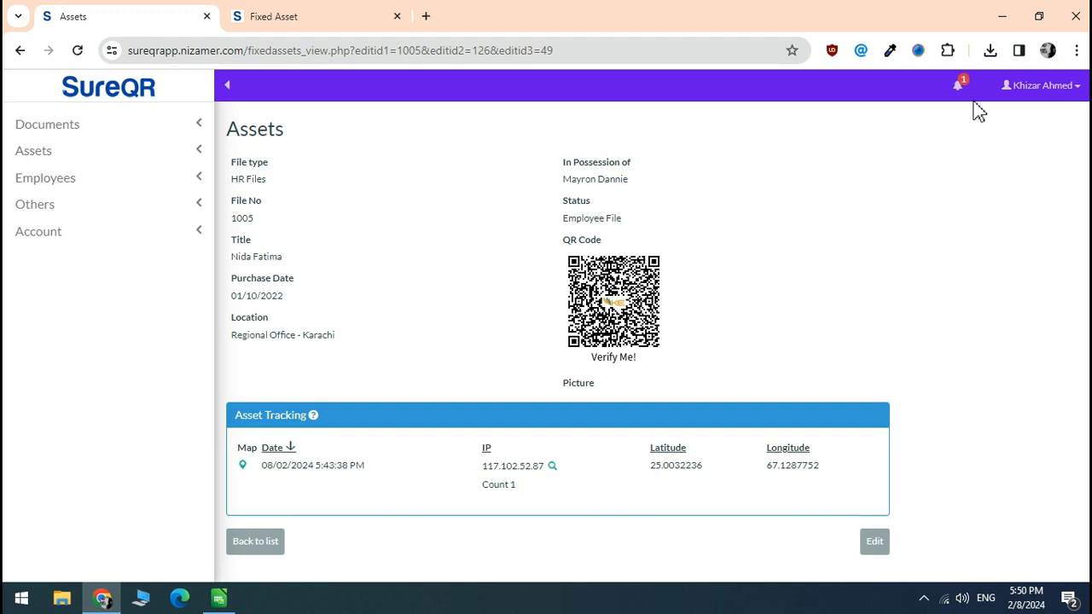
- Open the newest tracked-scan notification and expand Assets > List to show HR Files and Vehicles
left_click(958, 88)
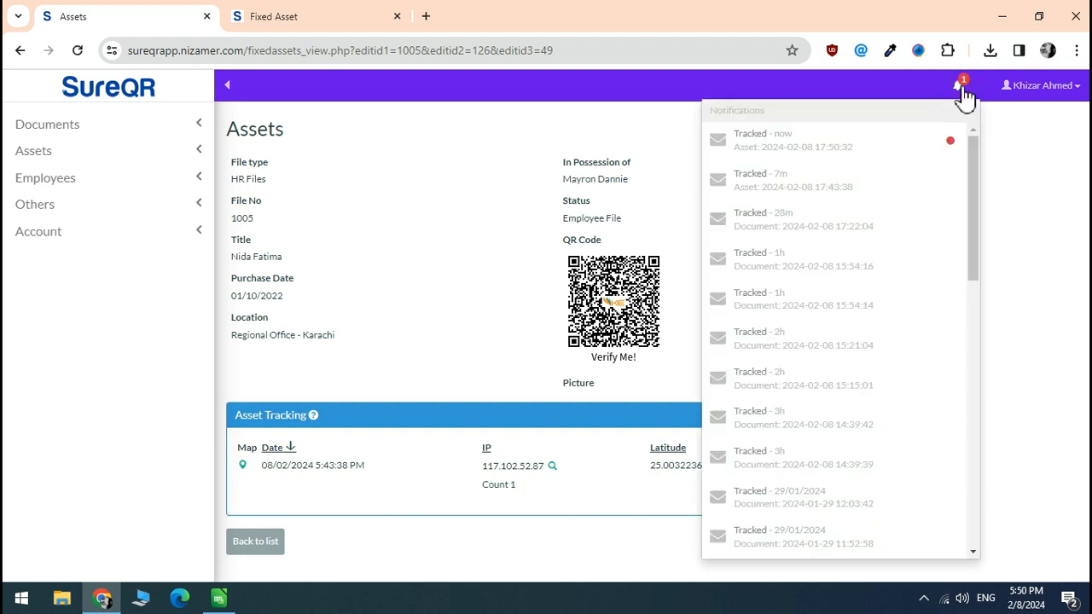
left_click(822, 154)
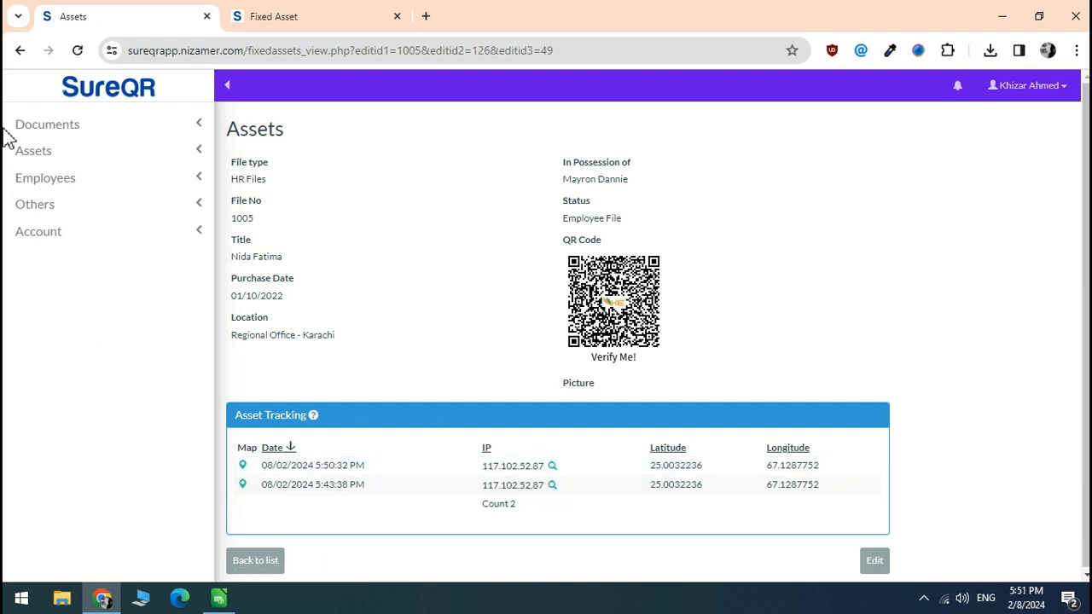
left_click(75, 162)
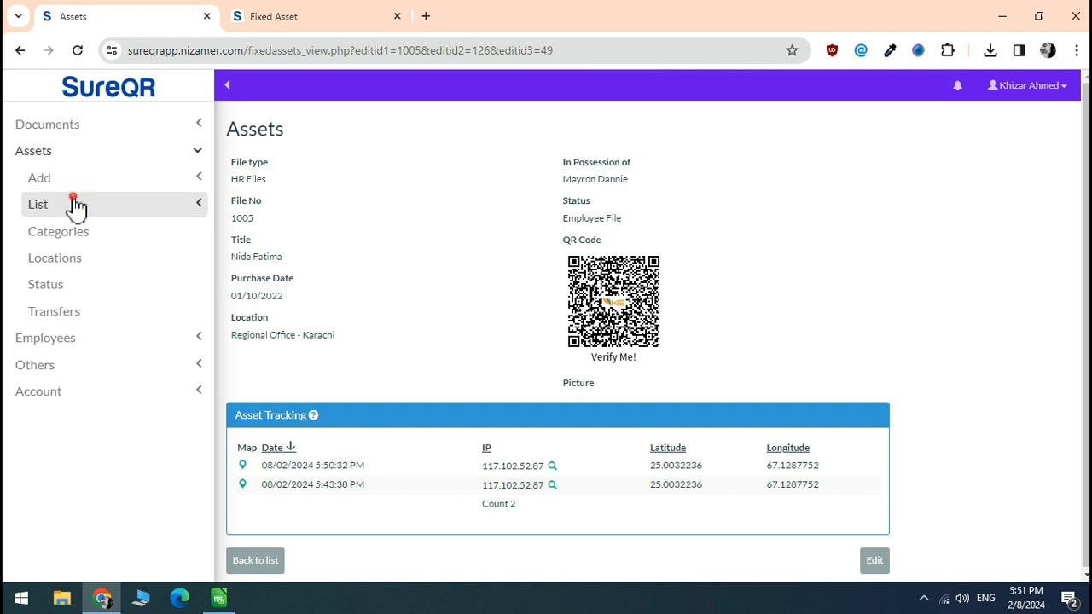
left_click(73, 206)
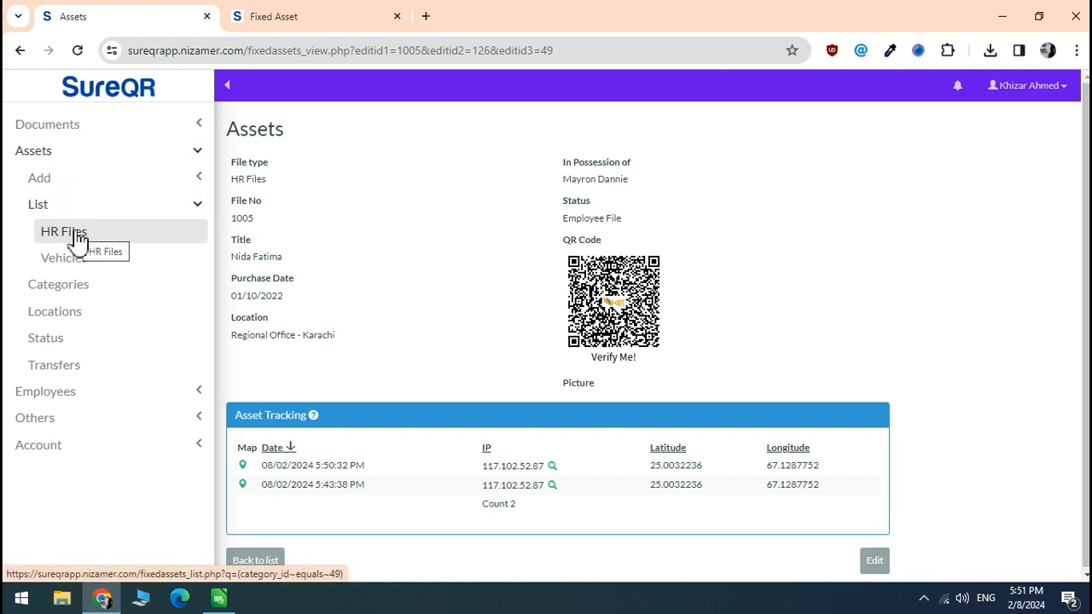